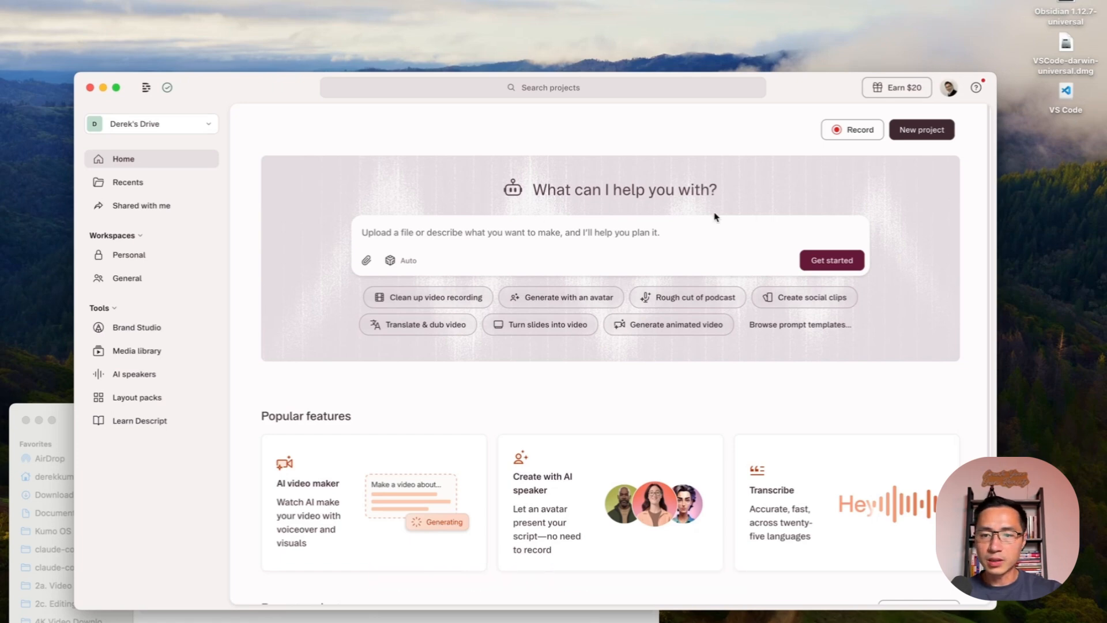
left_click(907, 133)
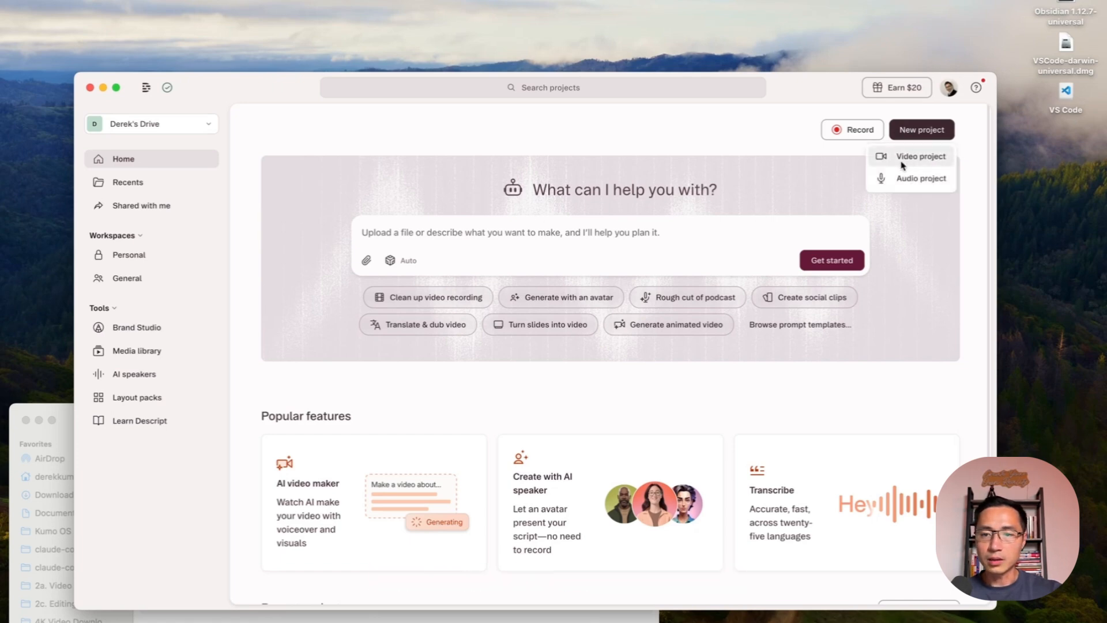
left_click(903, 164)
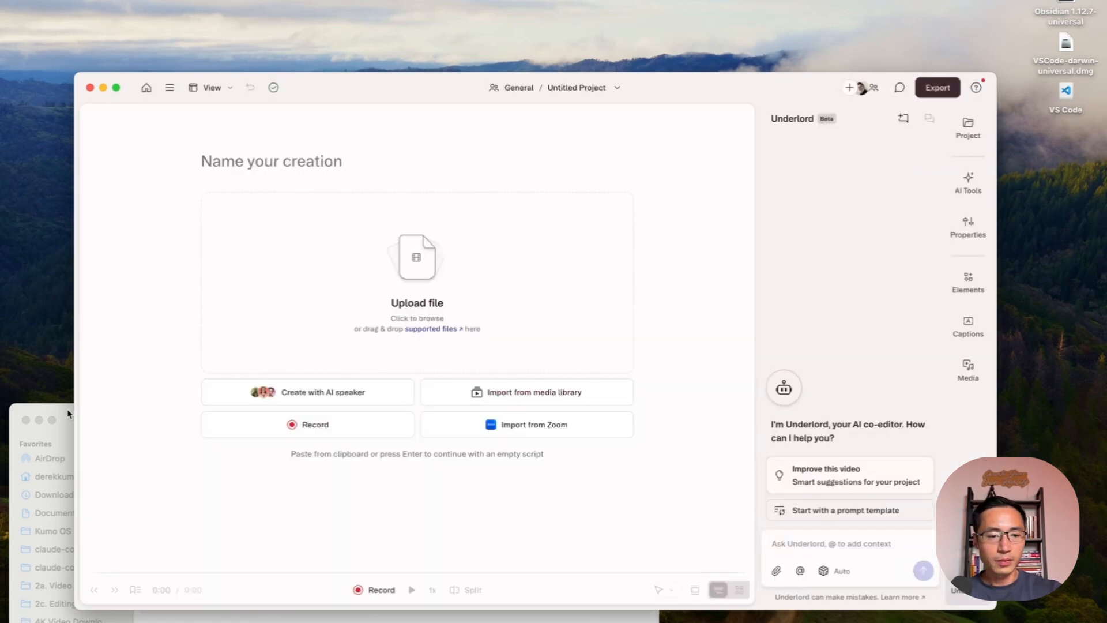
left_click(72, 413)
left_click_drag(199, 466, 300, 319)
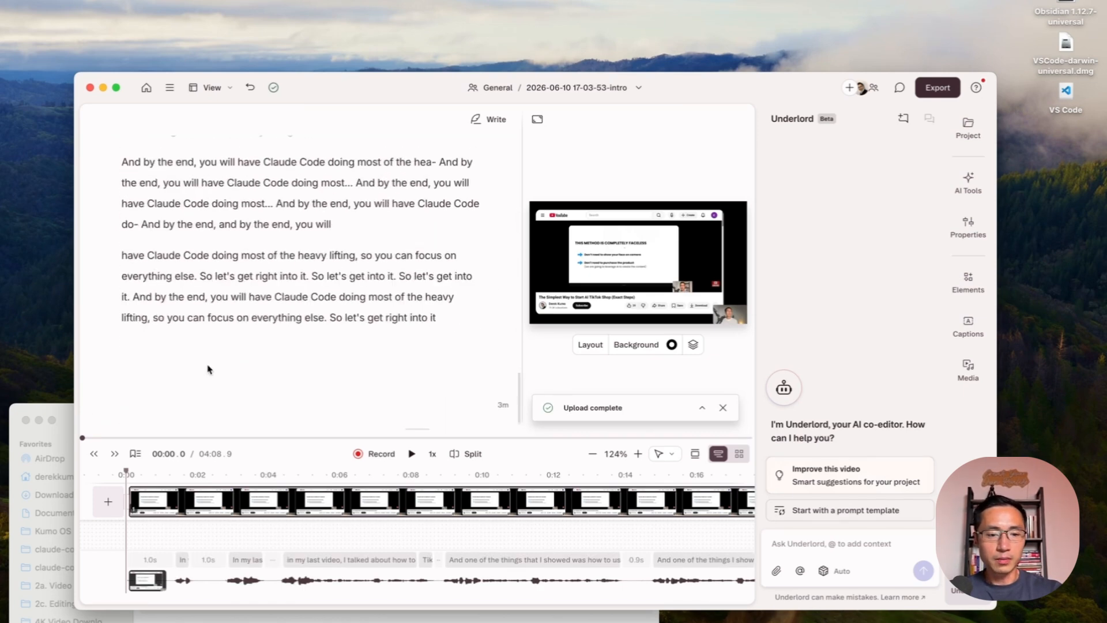
left_click(67, 426)
left_click(203, 479)
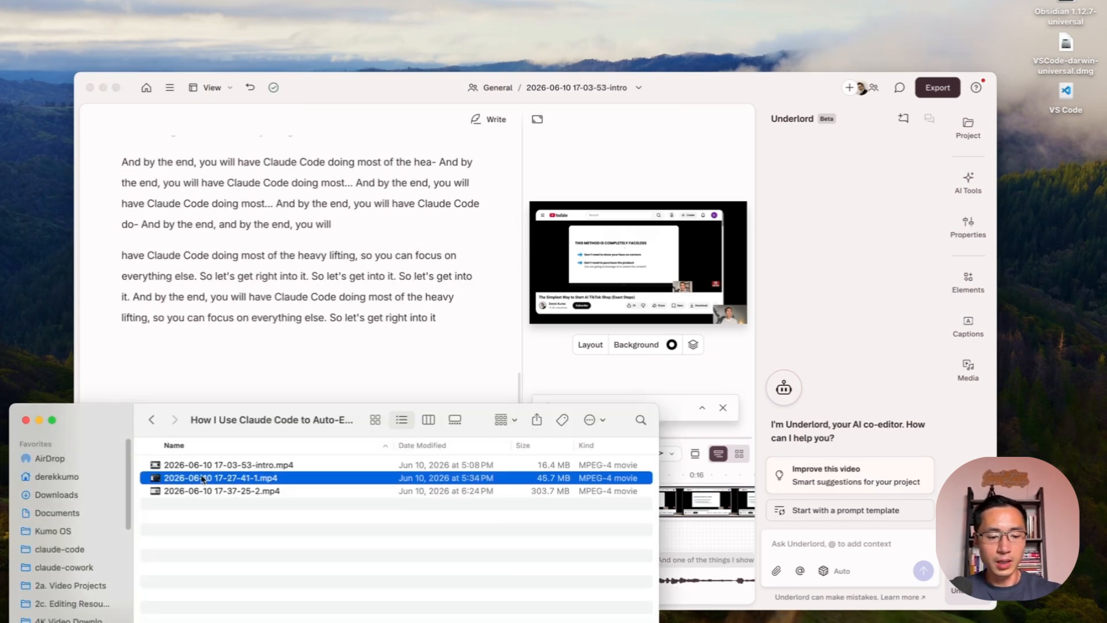
left_click(209, 491, "shift")
left_click_drag(212, 486, 299, 346)
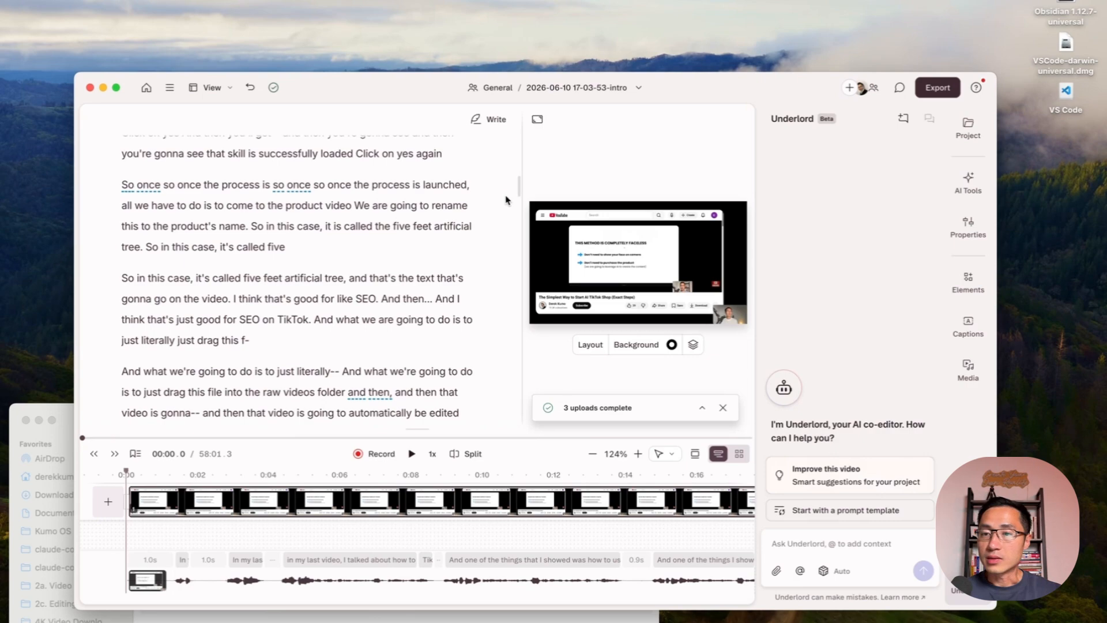
- Delete the false start "In this video..." from the beginning of the script
scroll(518, 184, "up", 2)
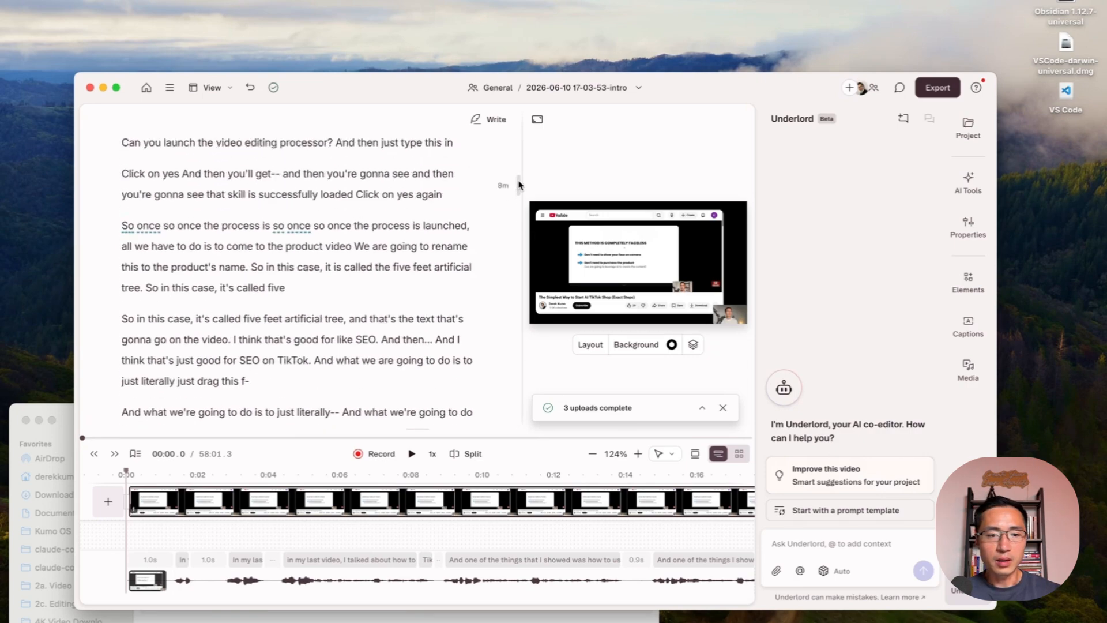
left_click_drag(518, 185, 528, 139)
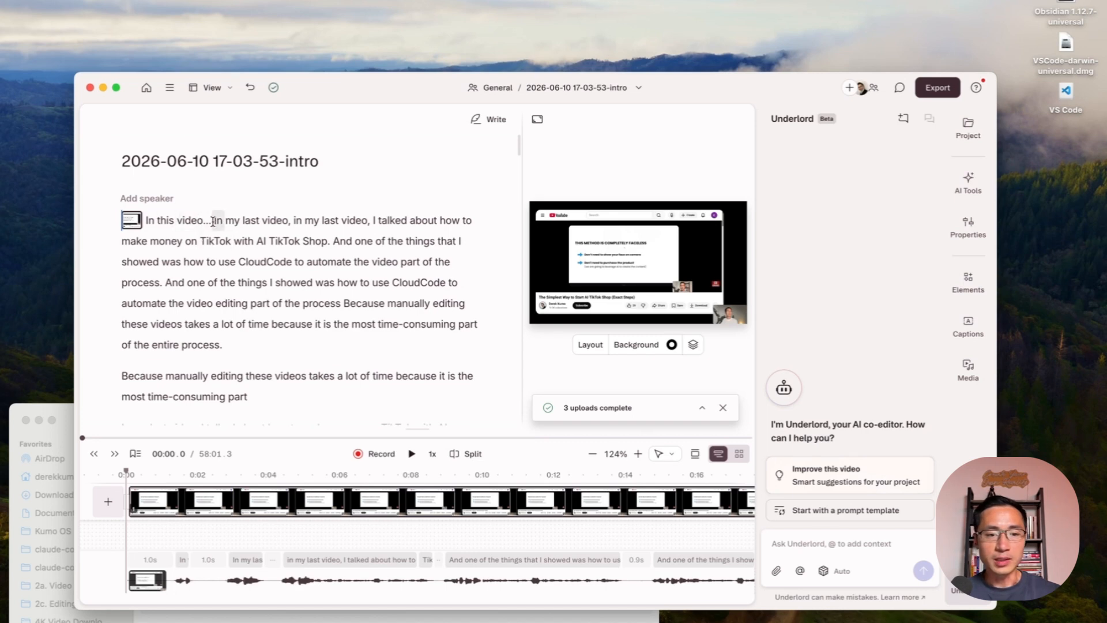
left_click_drag(214, 219, 146, 221)
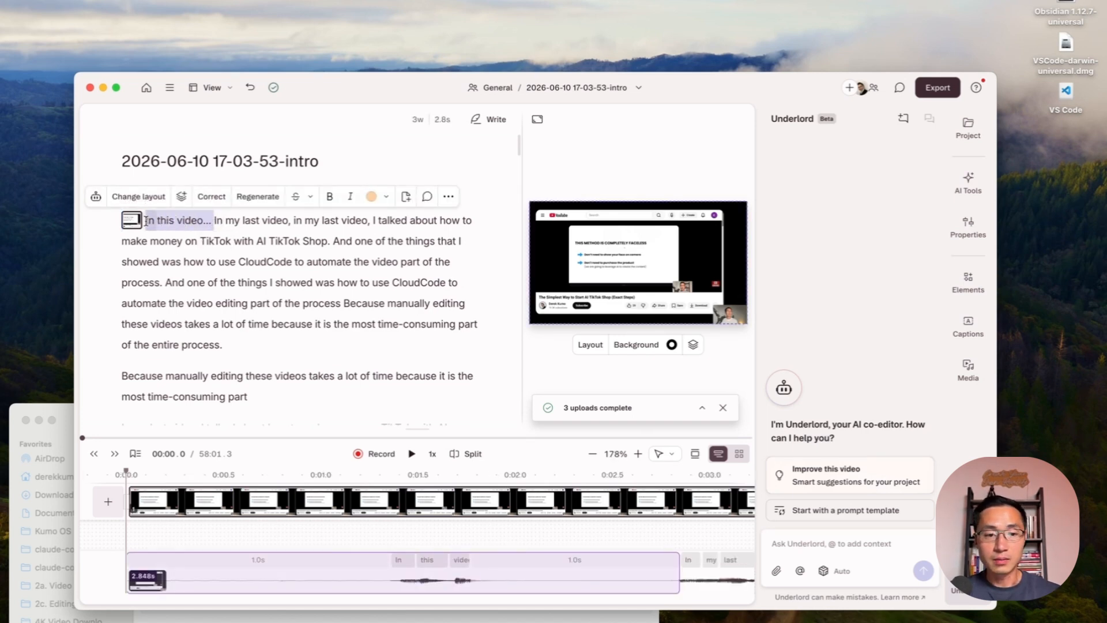
key("BackSpace")
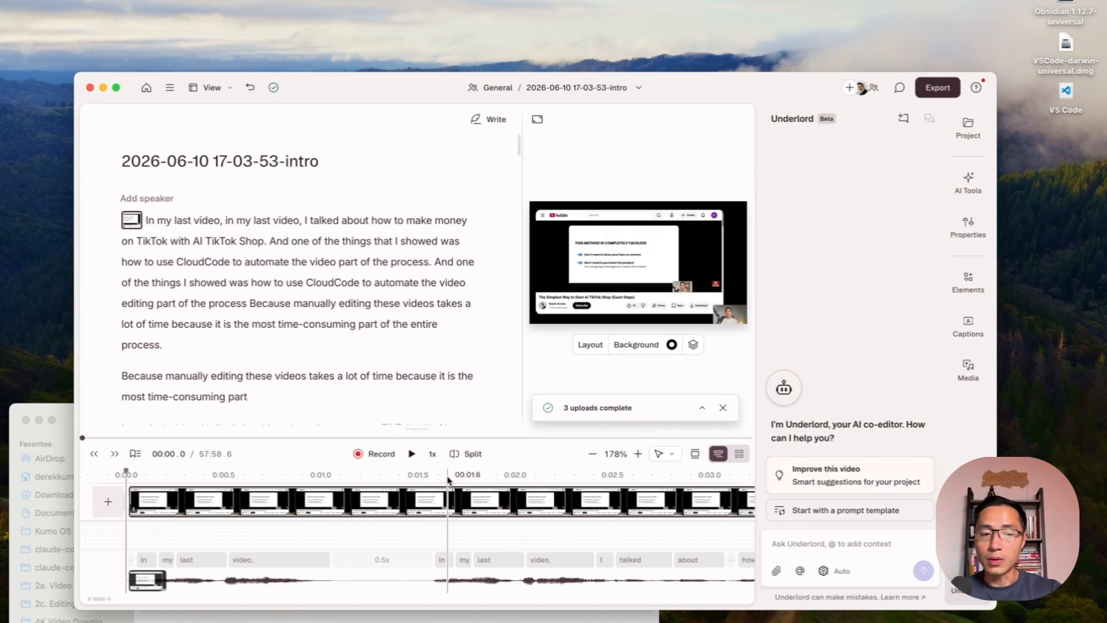
- Compare the two opening "In my last video" takes on the timeline and delete the first one from the script
scroll(448, 479, "down", 1)
left_click(369, 479)
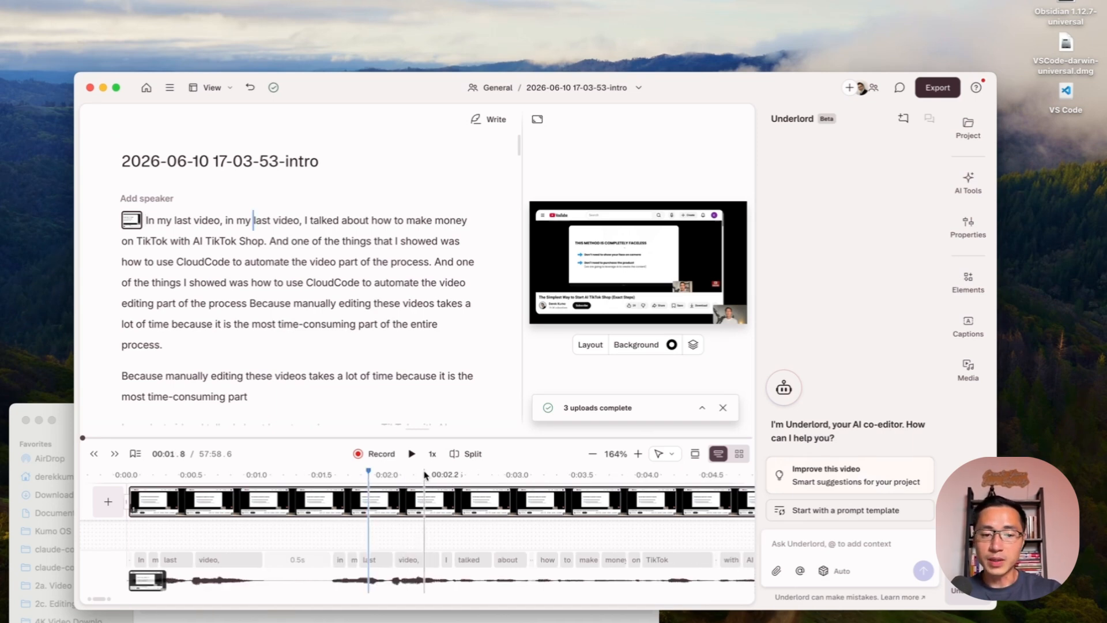
scroll(456, 479, "right", 2)
left_click(456, 474)
left_click(446, 474)
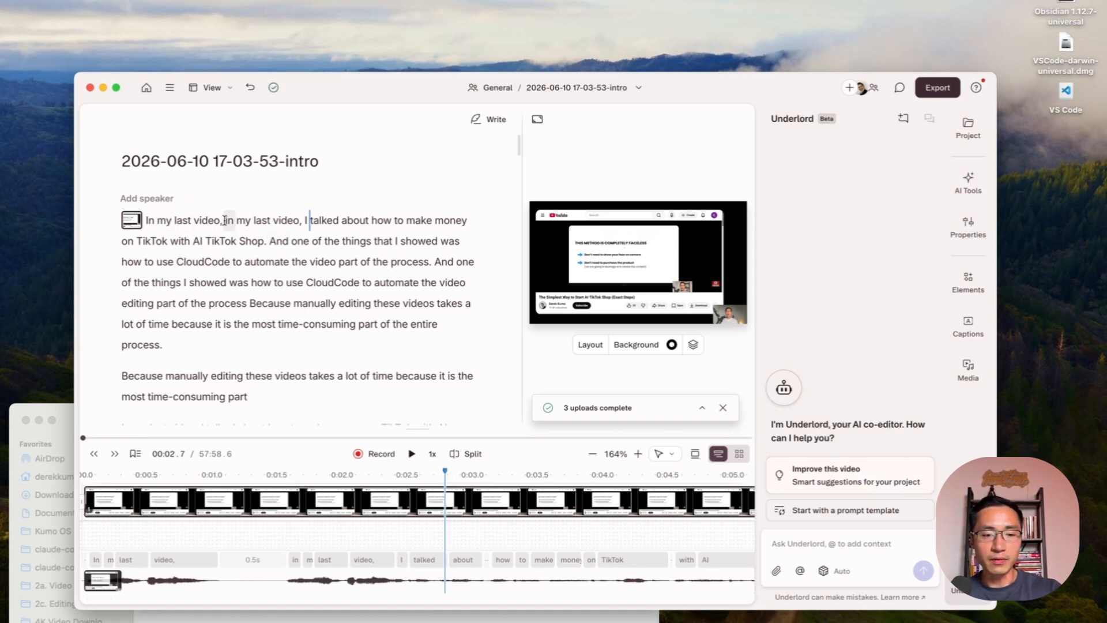
left_click_drag(220, 220, 143, 219)
key("BackSpace")
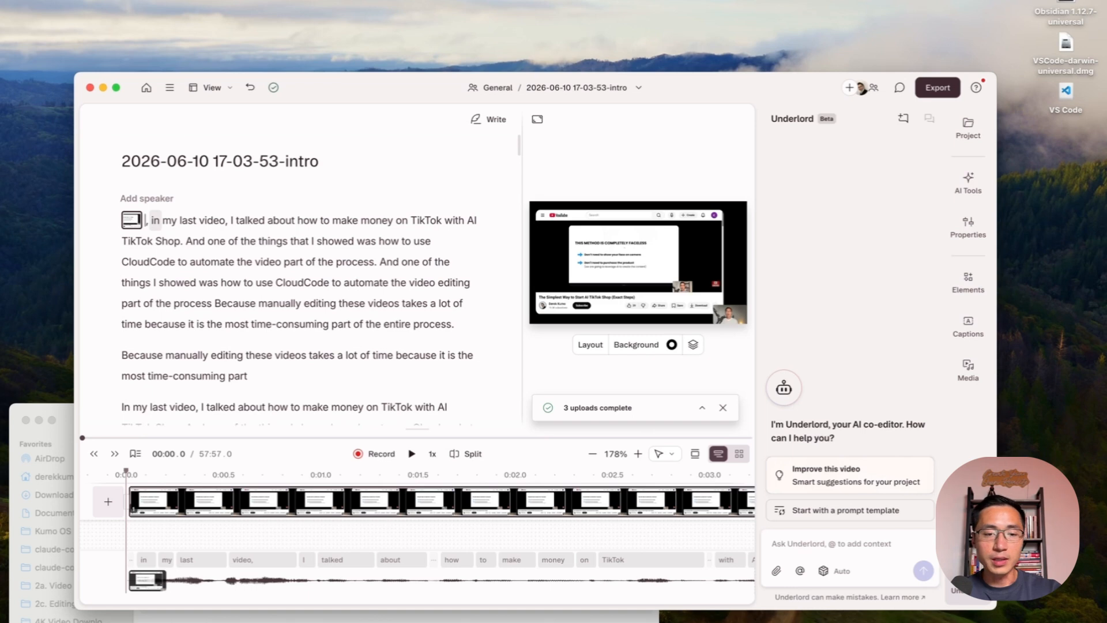
- Find all filler words in the composition and delete them all with Avoid harsh cuts enabled
left_click(1084, 1)
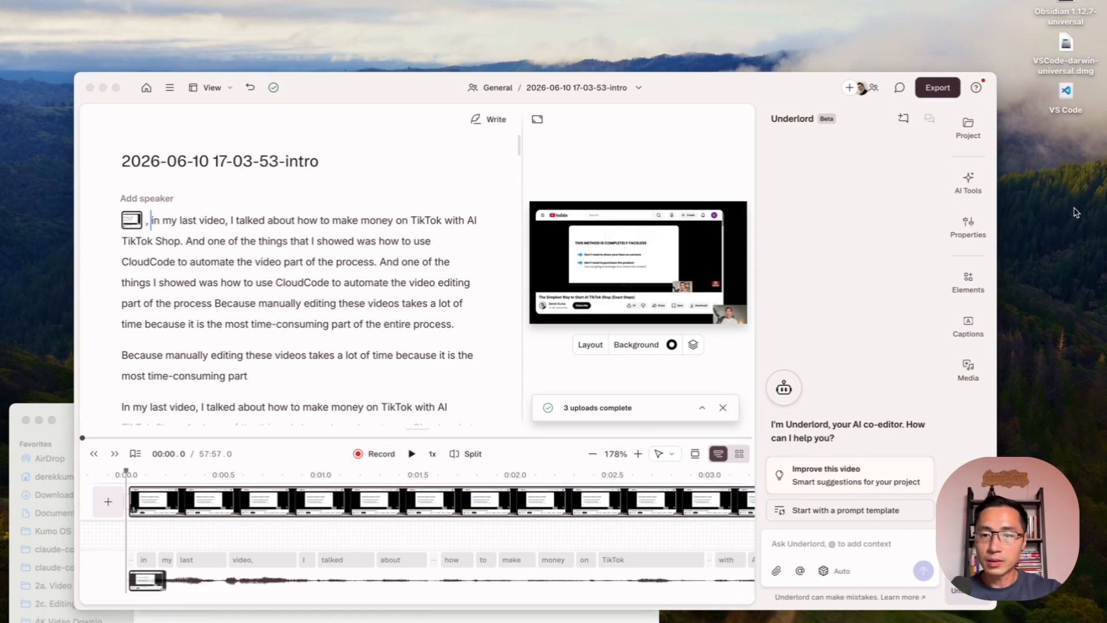
left_click(973, 188)
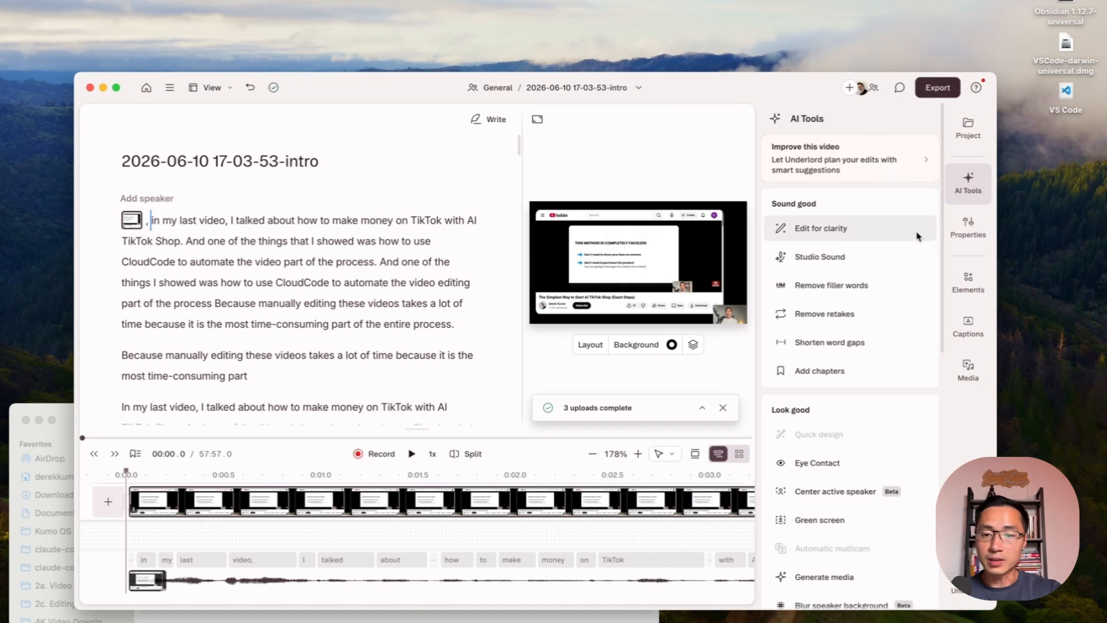
left_click(886, 291)
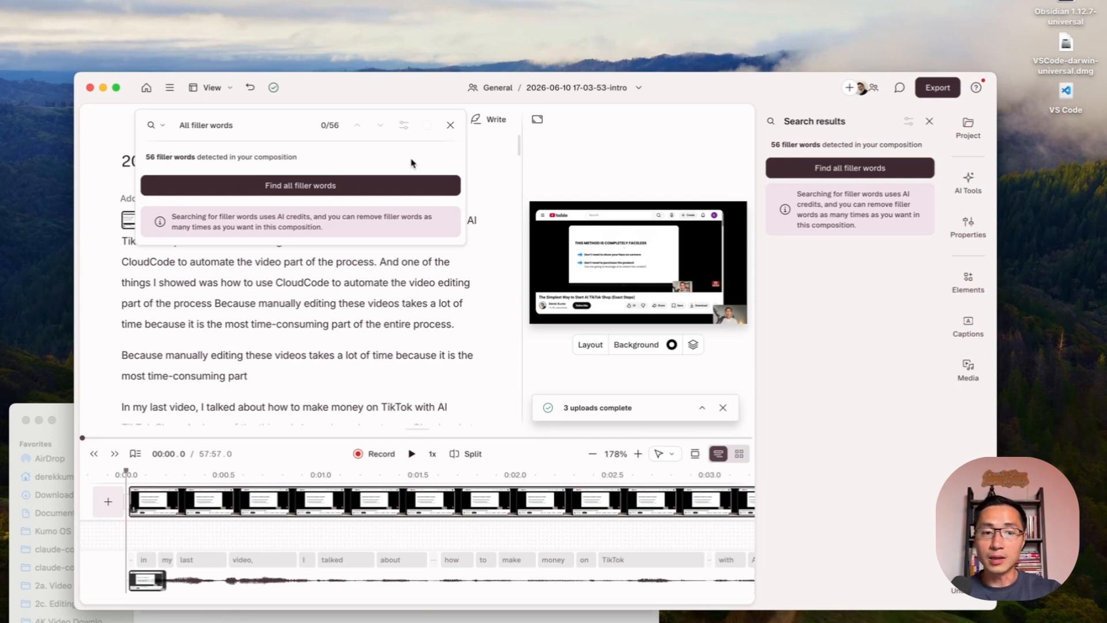
left_click(344, 192)
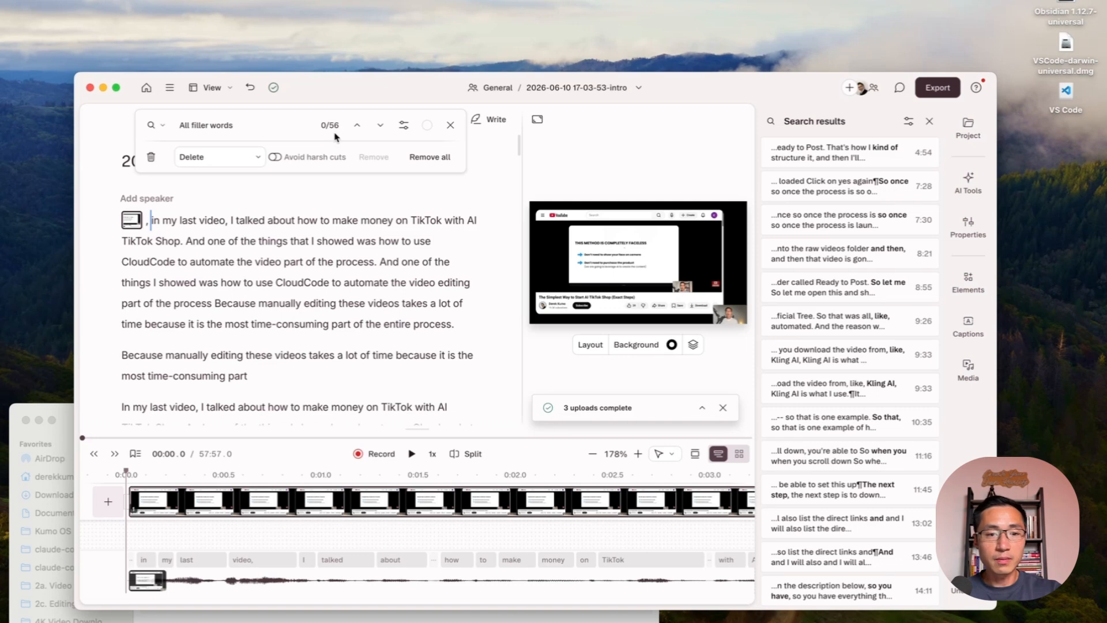
left_click(276, 158)
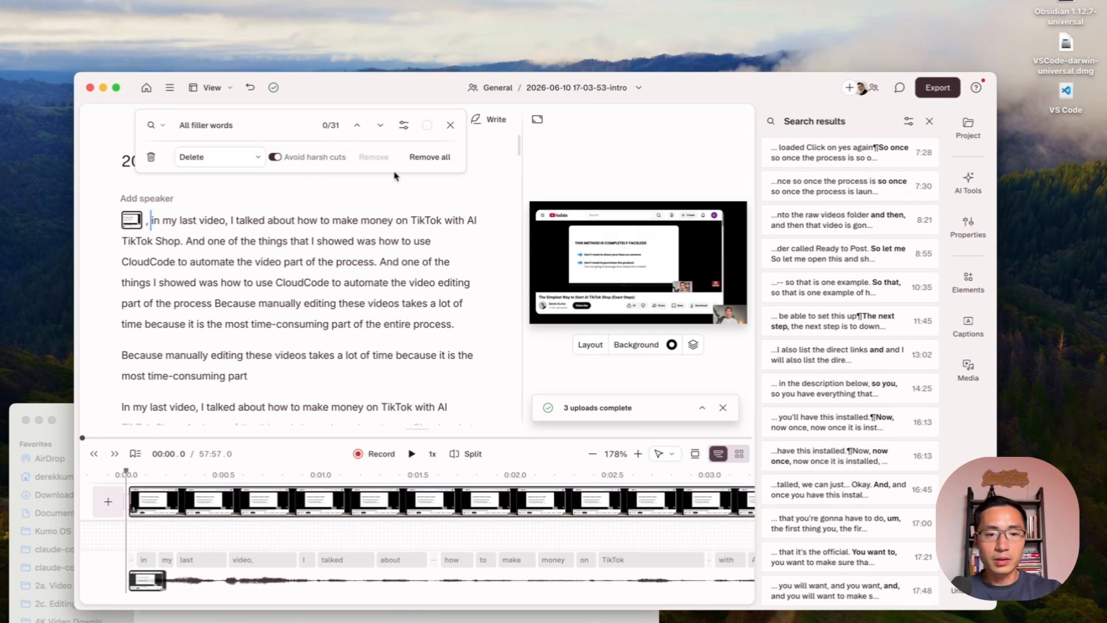
left_click(430, 159)
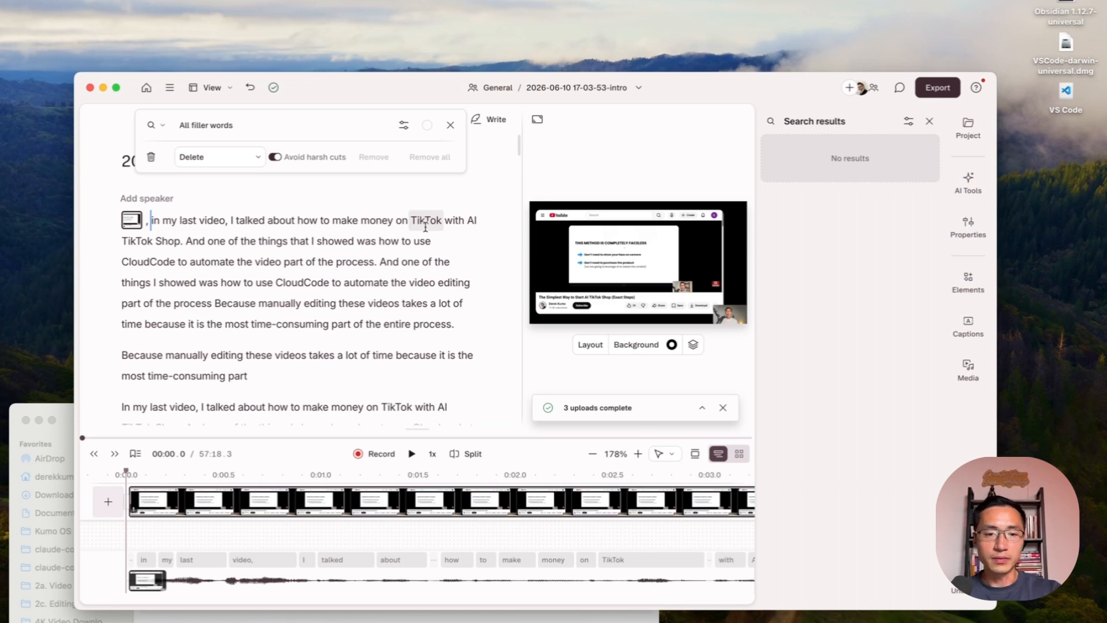
left_click(450, 124)
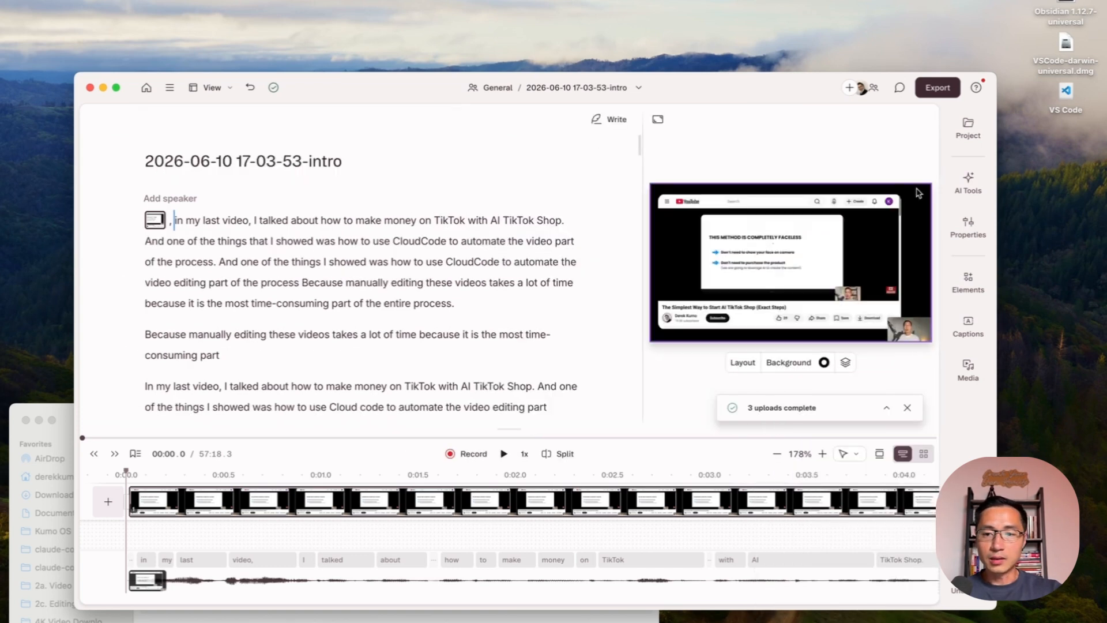
- Find all word gaps of more than 2 seconds and shorten them all to 1 second
left_click(968, 184)
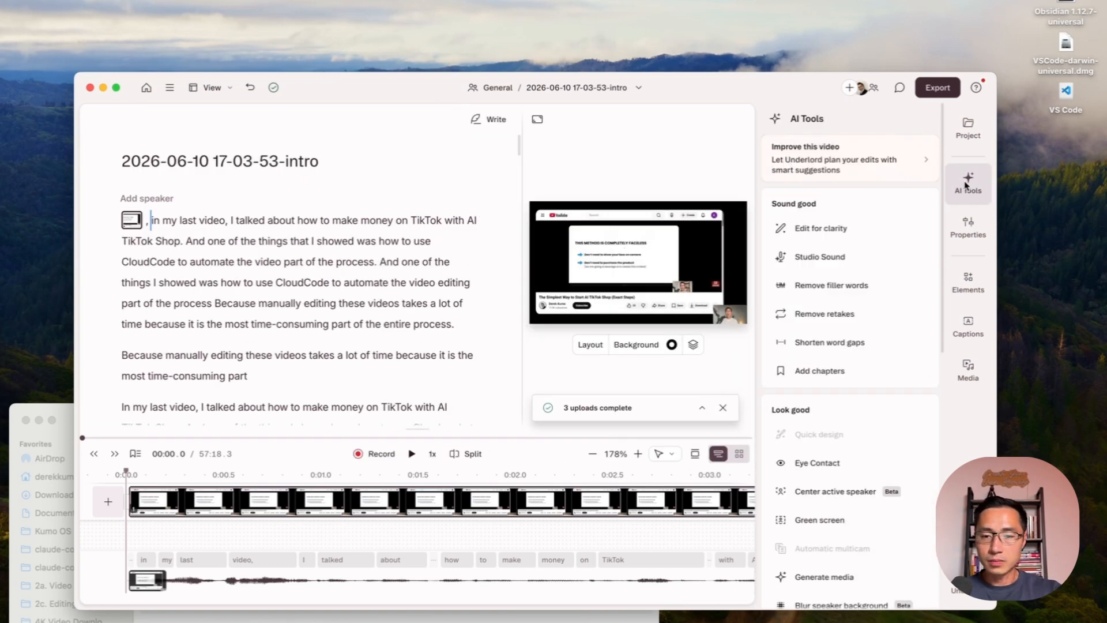
mouse_move(868, 346)
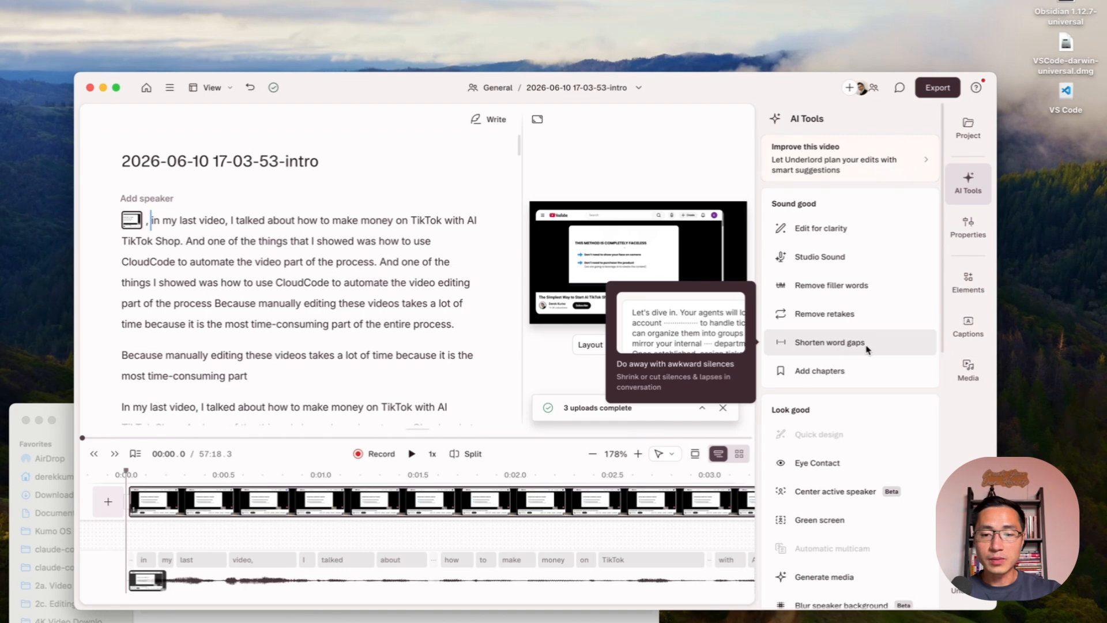
left_click(868, 346)
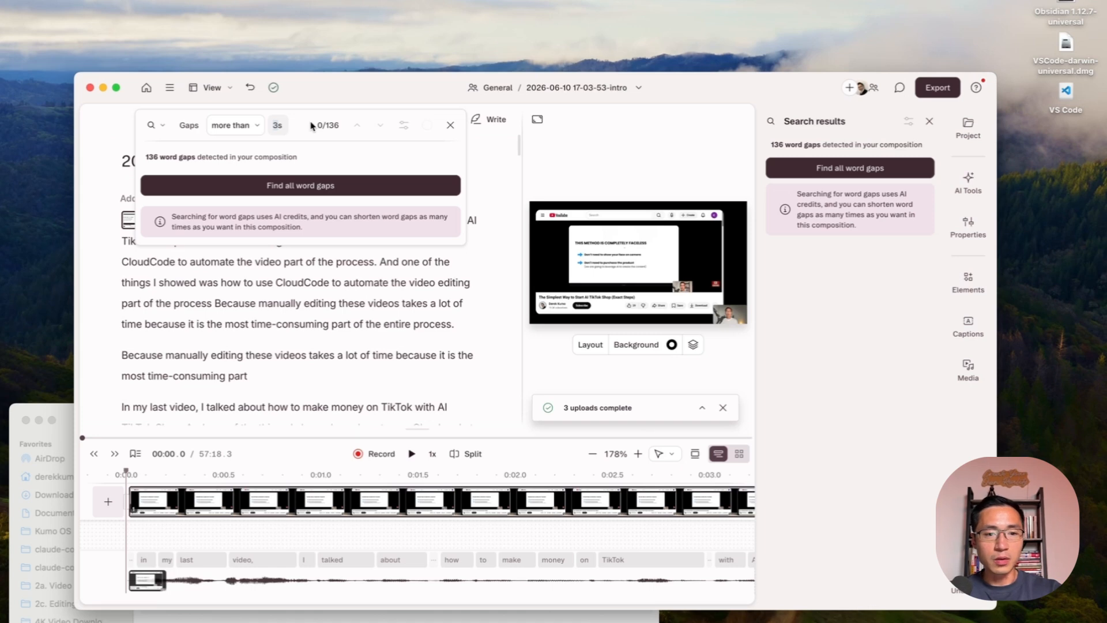
left_click(333, 189)
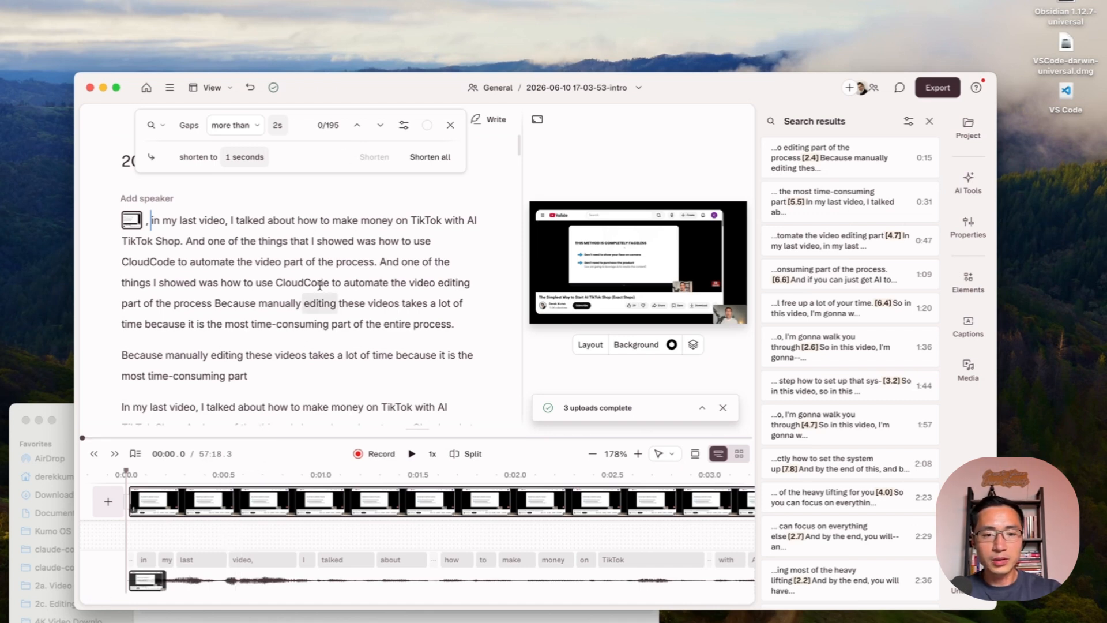
left_click(430, 157)
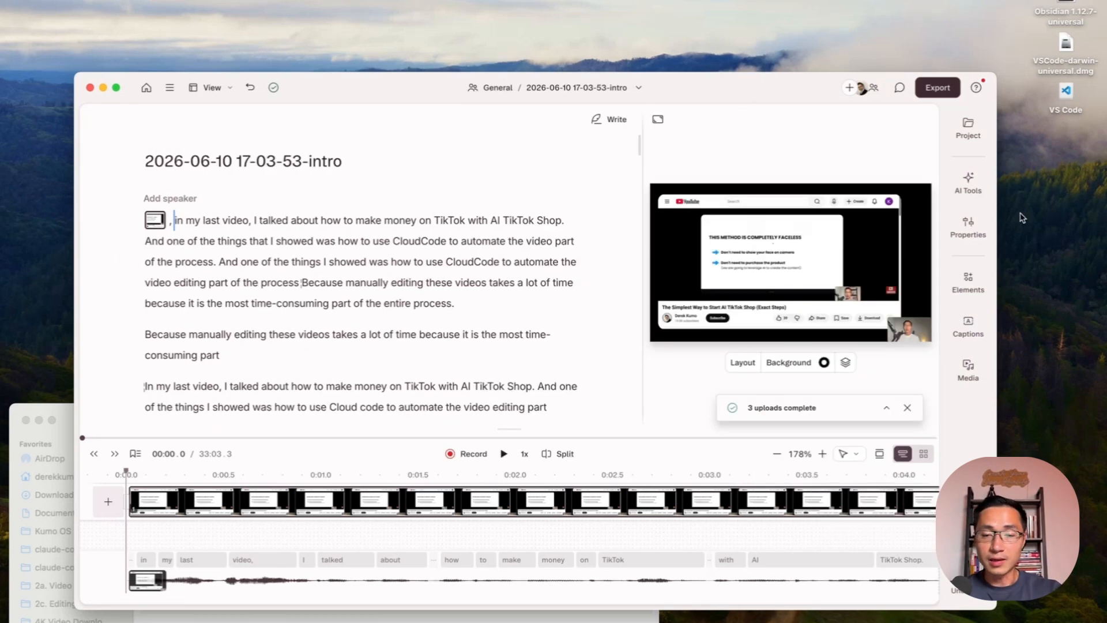
- Run Remove retakes on the composition, review the proposed cuts and keep them
left_click(968, 196)
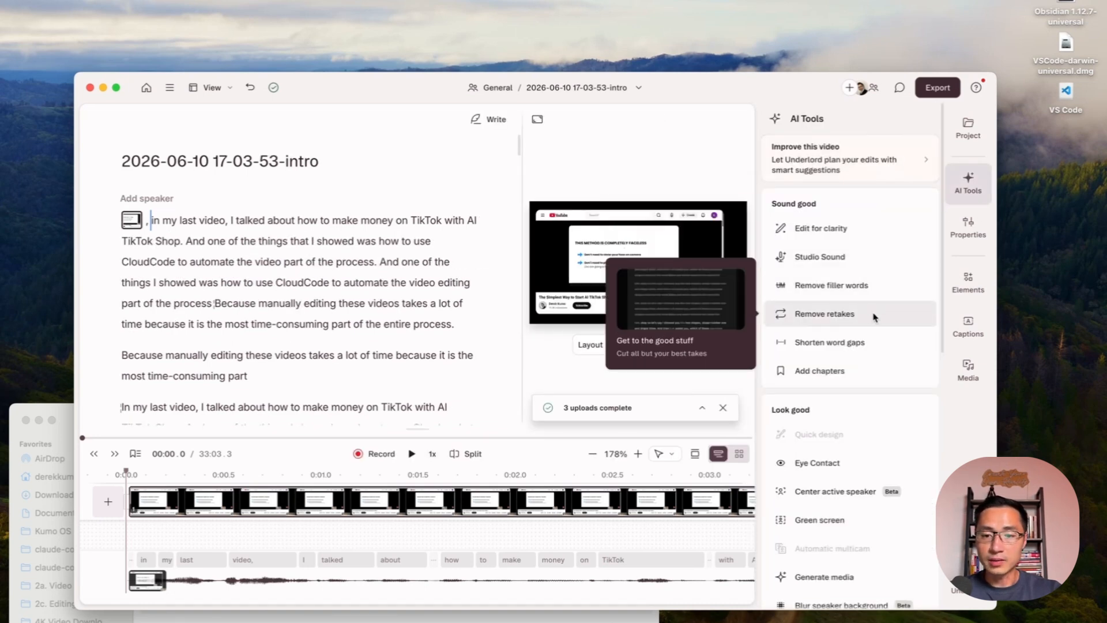
left_click(824, 314)
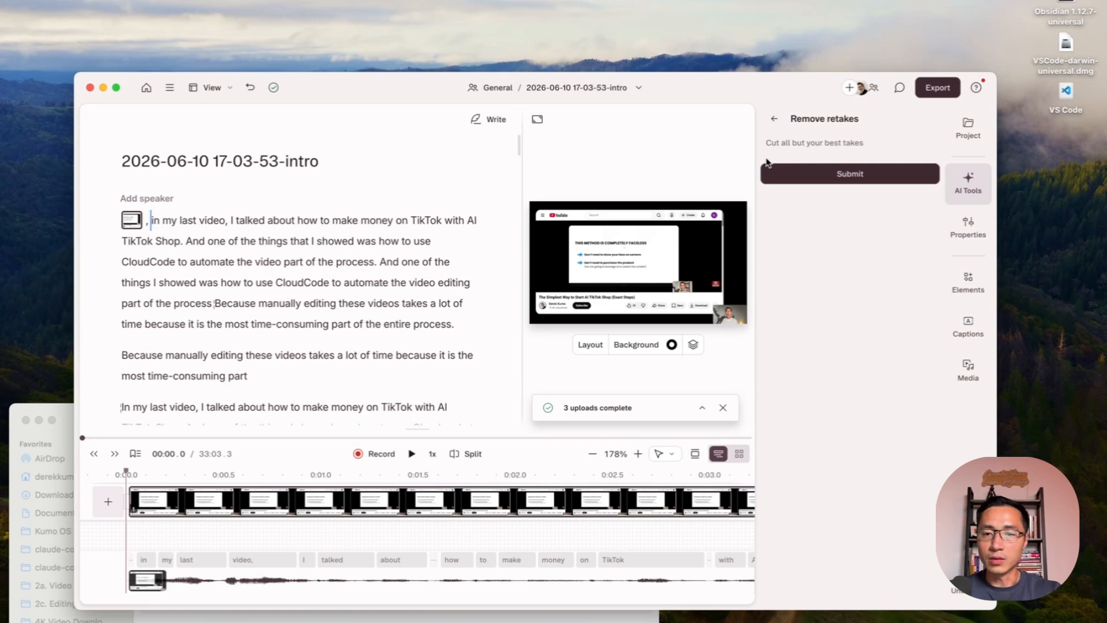
left_click(891, 180)
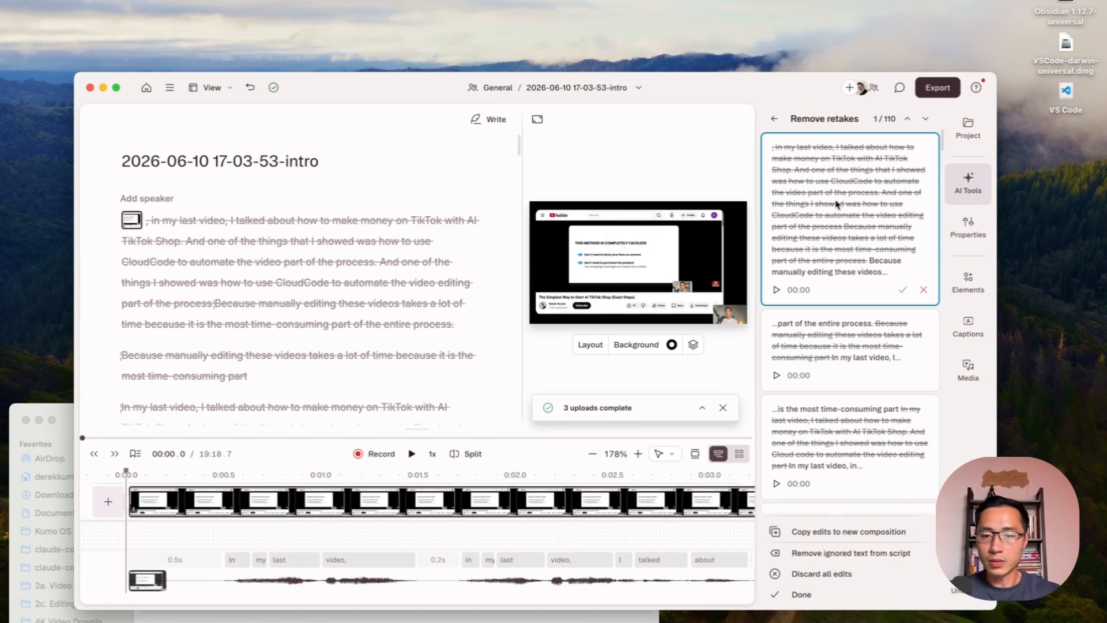
scroll(838, 205, "down", 8)
scroll(838, 204, "up", 8)
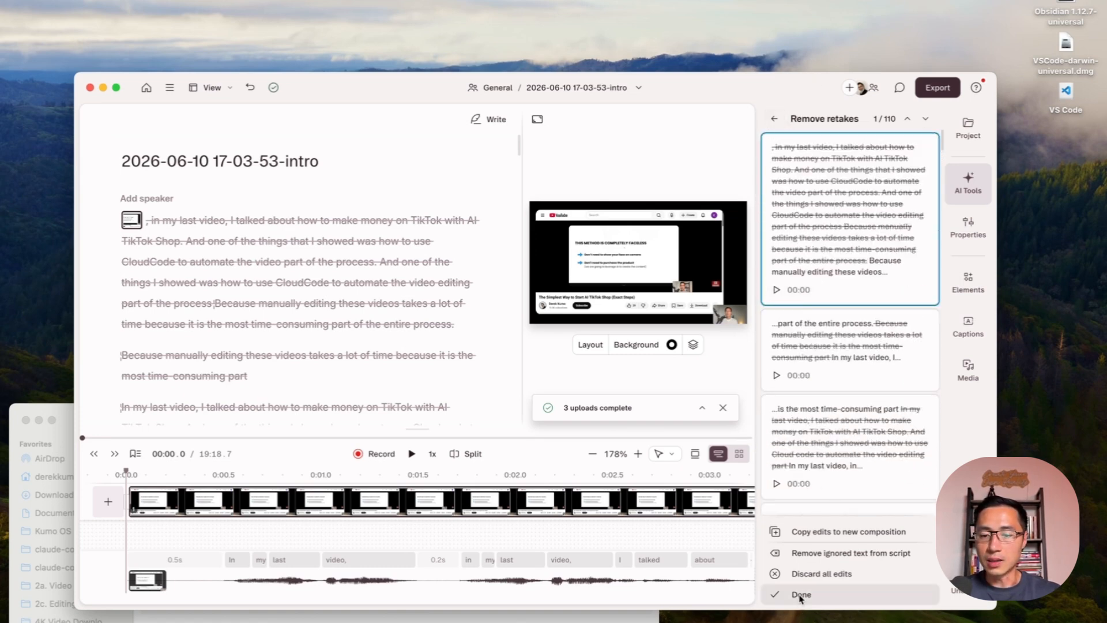
left_click(774, 120)
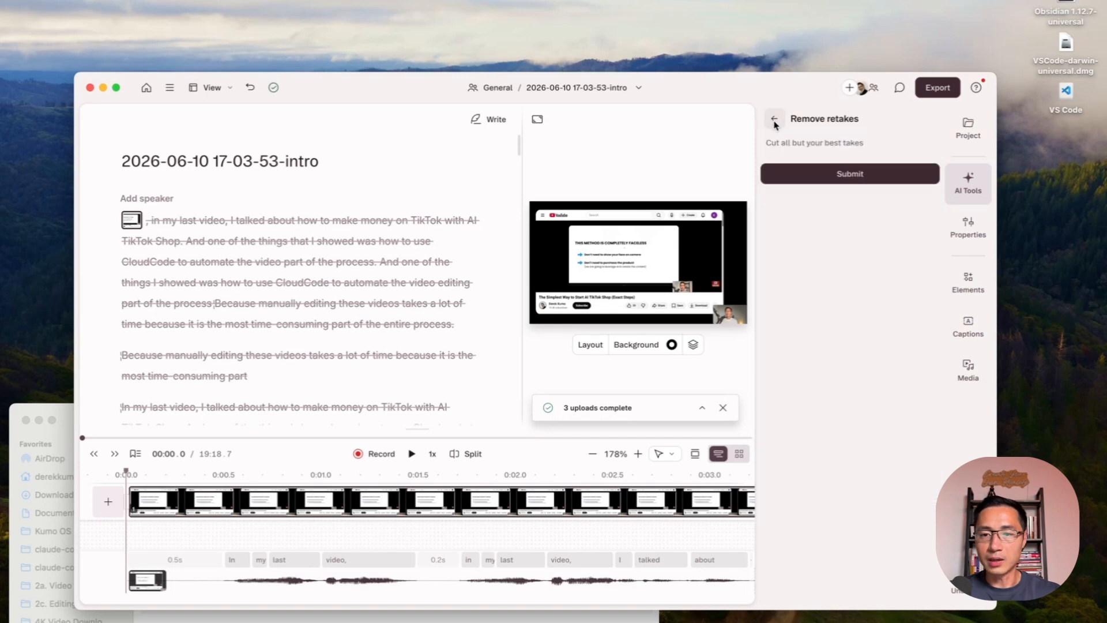
left_click(774, 121)
- Restore the struck-out sentence "And one of the things I showed was how to use Cloud code to automate the video editing part"
scroll(378, 234, "down", 2)
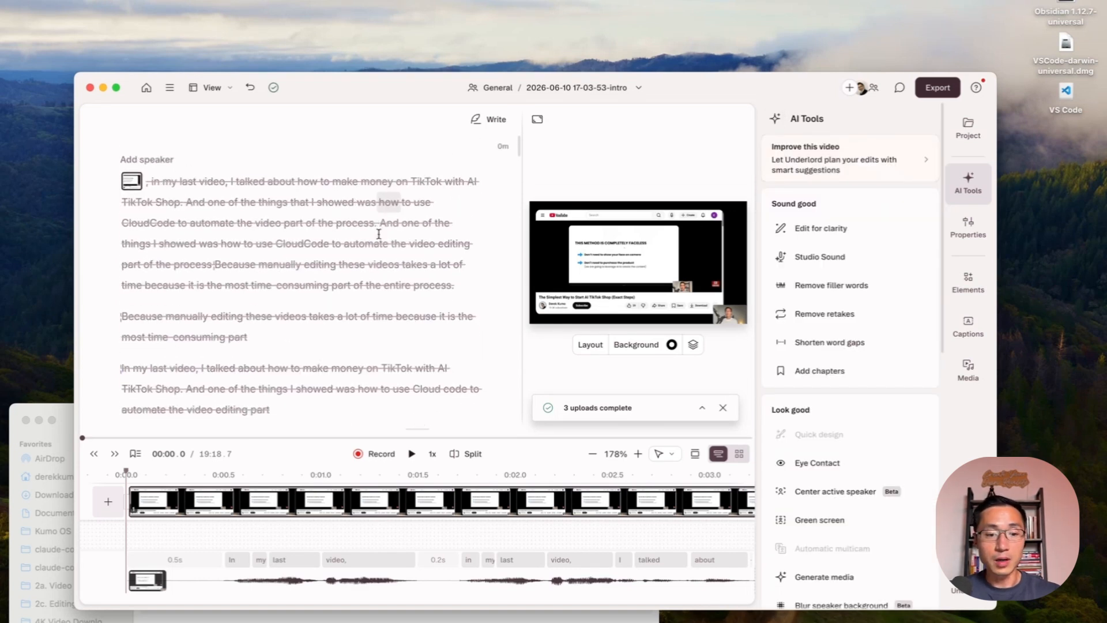
scroll(378, 234, "down", 6)
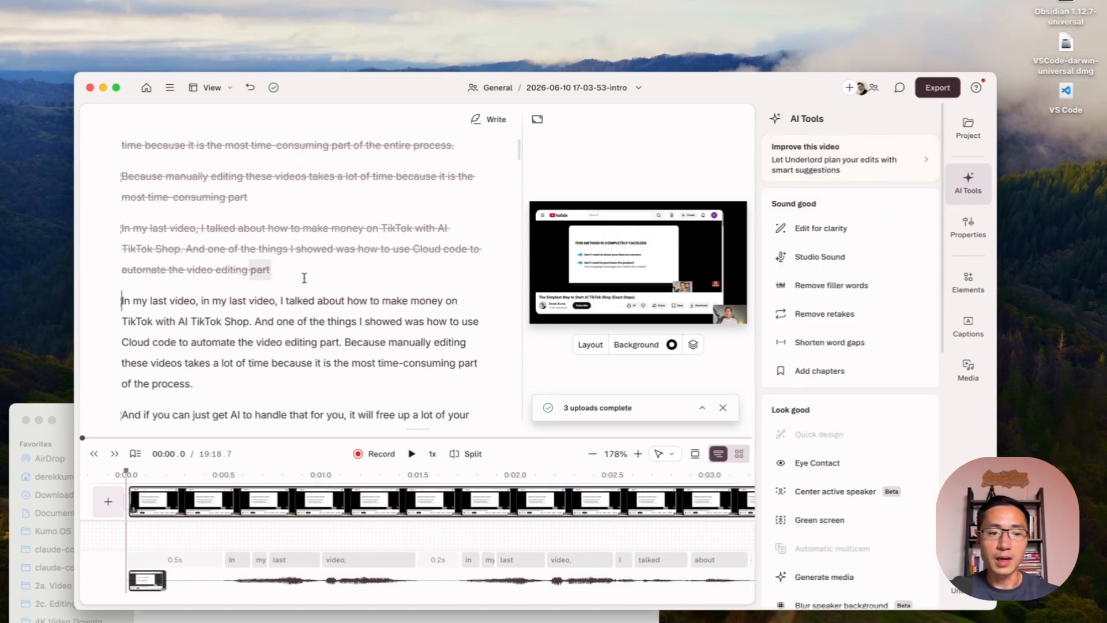
scroll(348, 273, "down", 2)
left_click(203, 197)
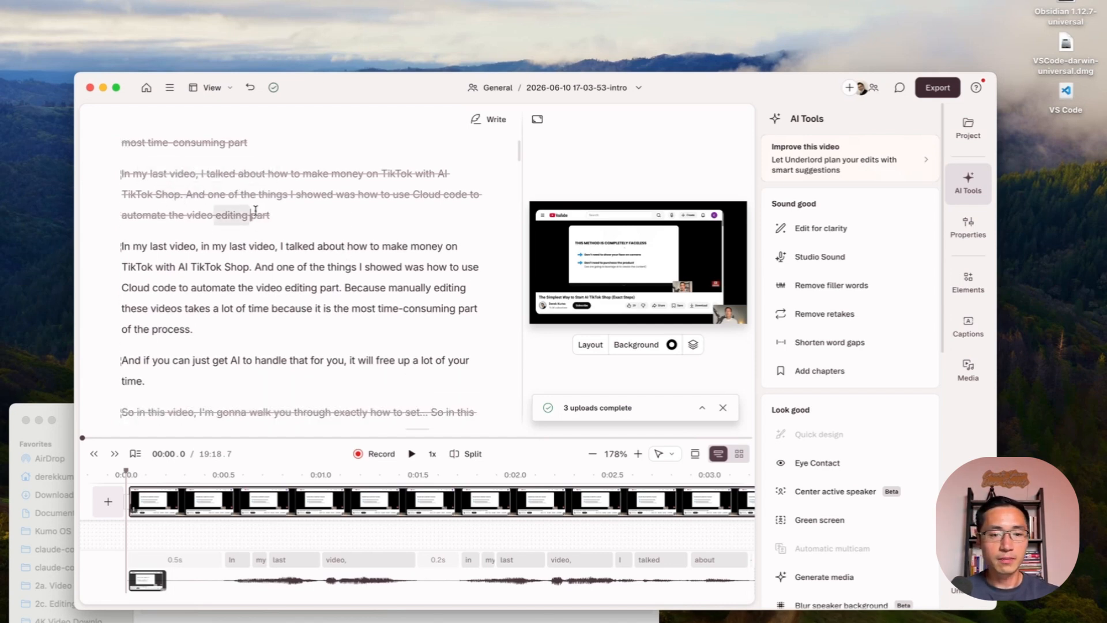
left_click_drag(278, 213, 185, 195)
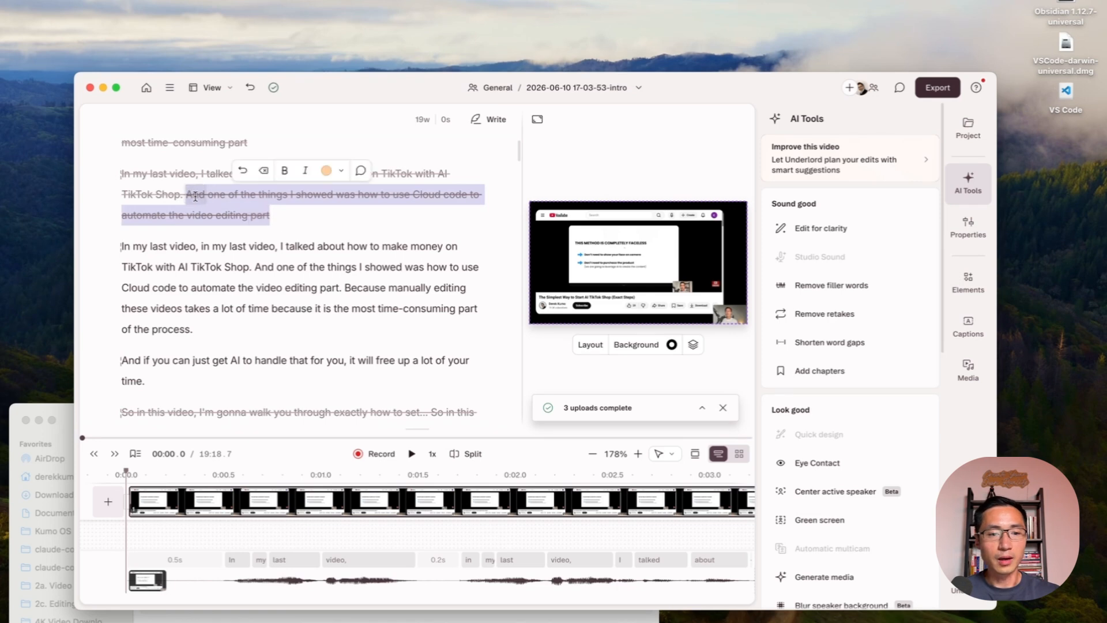
left_click(241, 175)
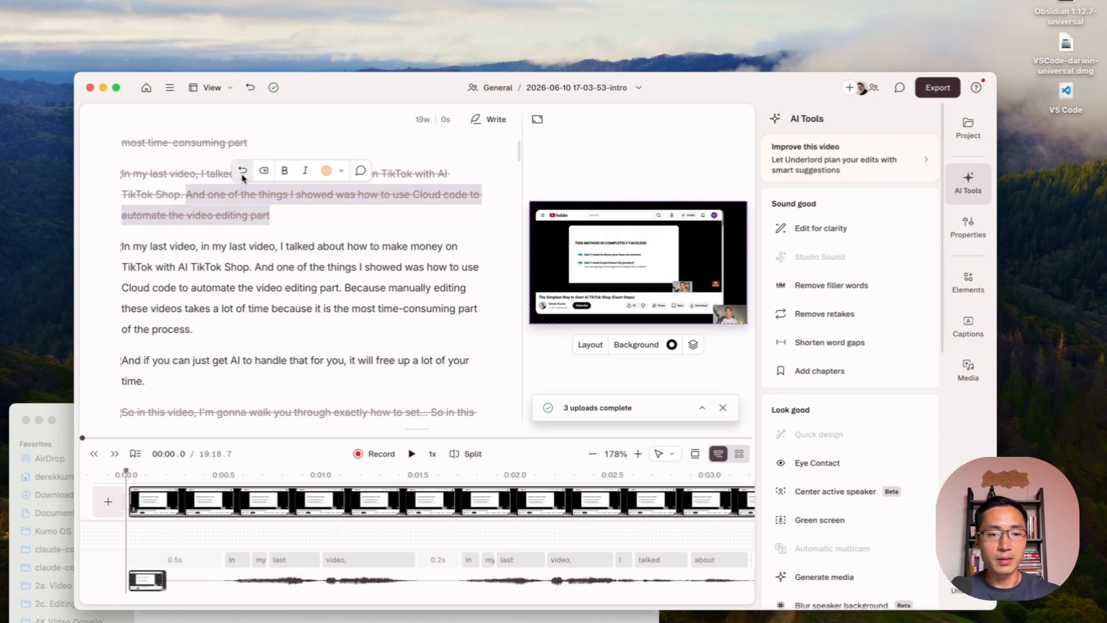
left_click(190, 196)
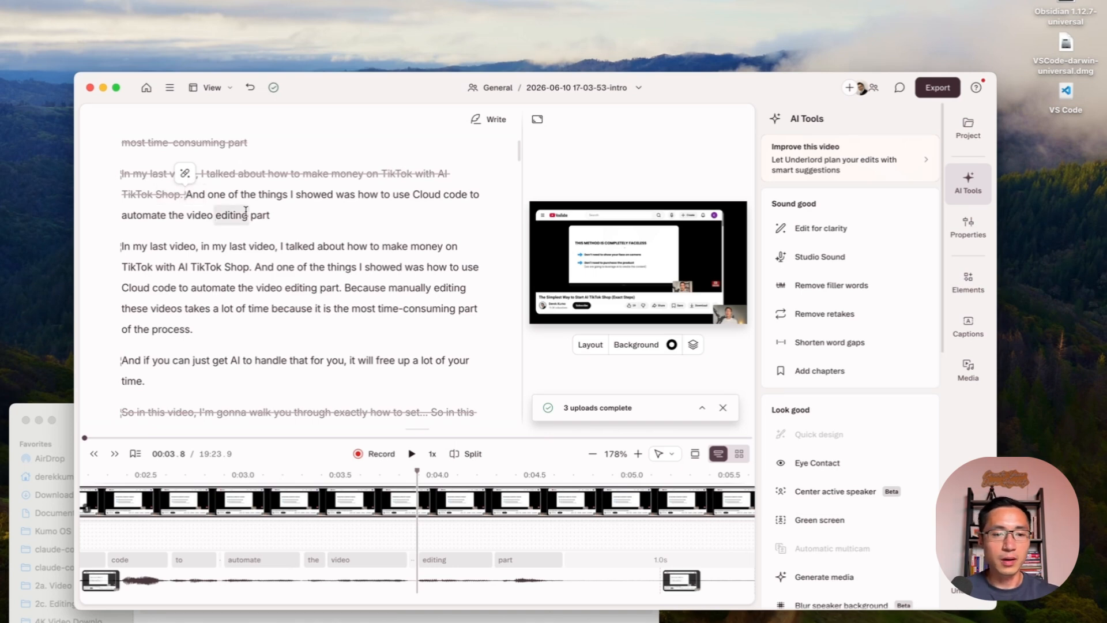
- Delete the sentence "And one of the things I showed…video editing part" and the duplicated "In my last video" opening the following paragraph
left_click_drag(271, 216, 188, 197)
key("BackSpace")
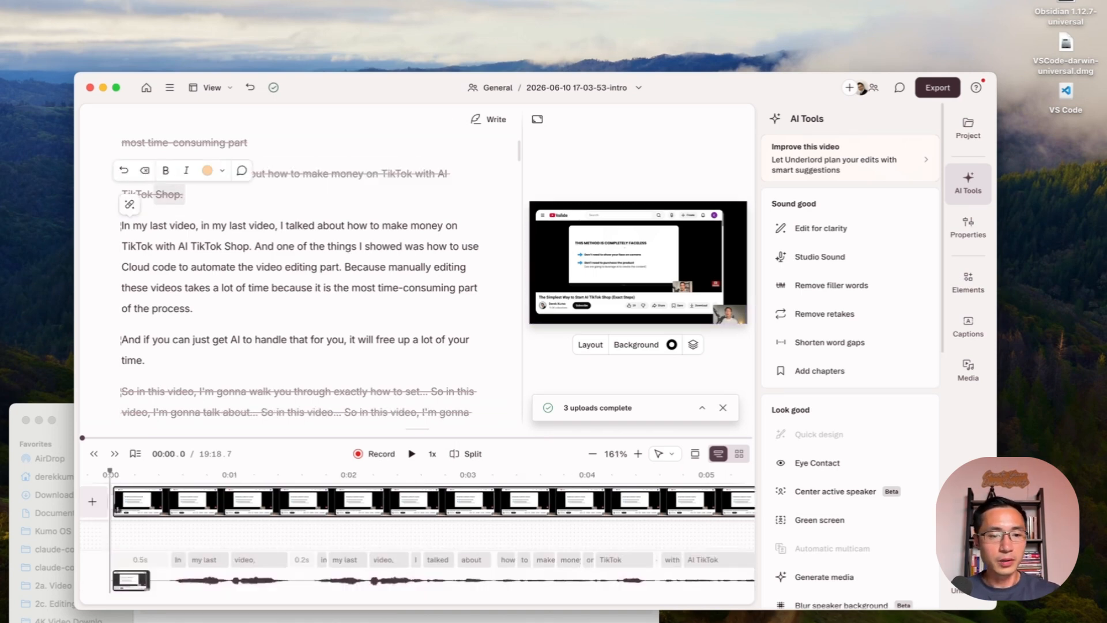
left_click(185, 287)
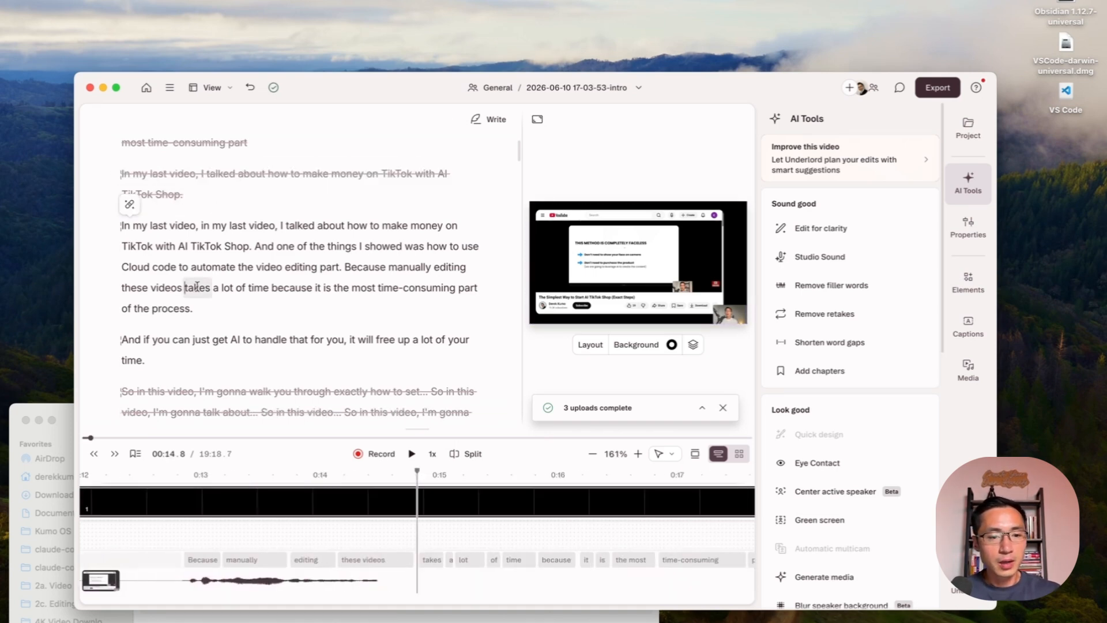
left_click(123, 225)
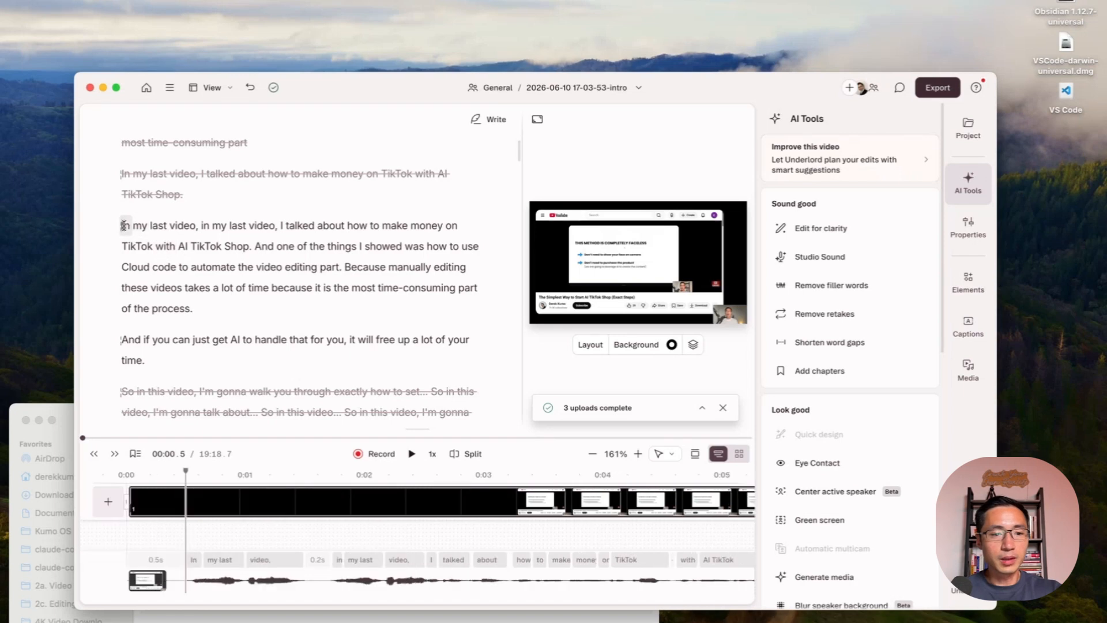
left_click(411, 455)
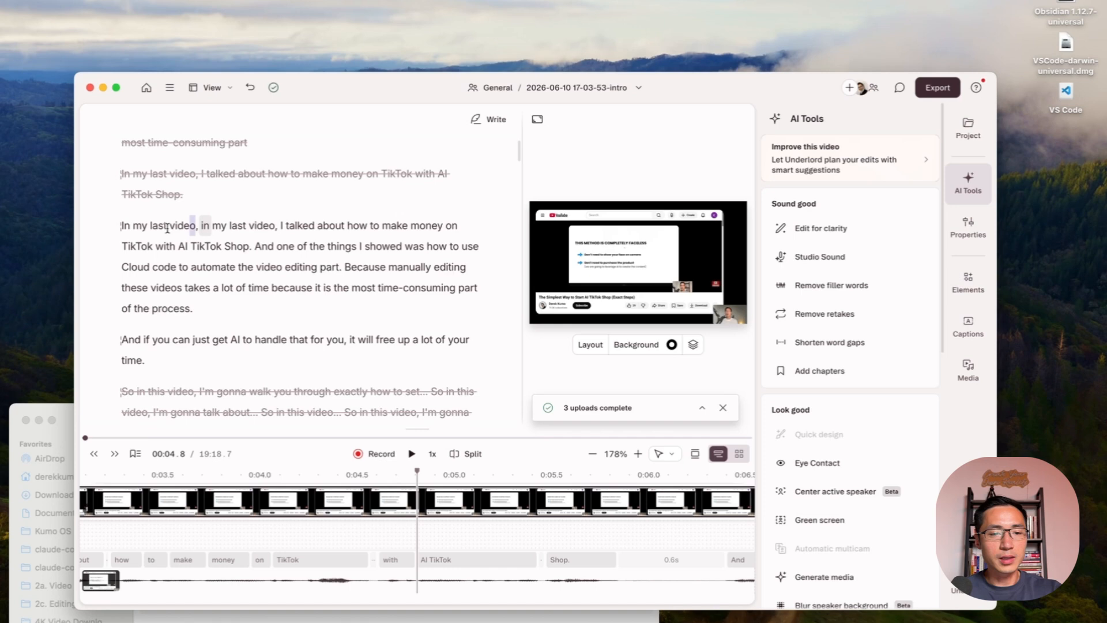
left_click_drag(196, 225, 122, 226)
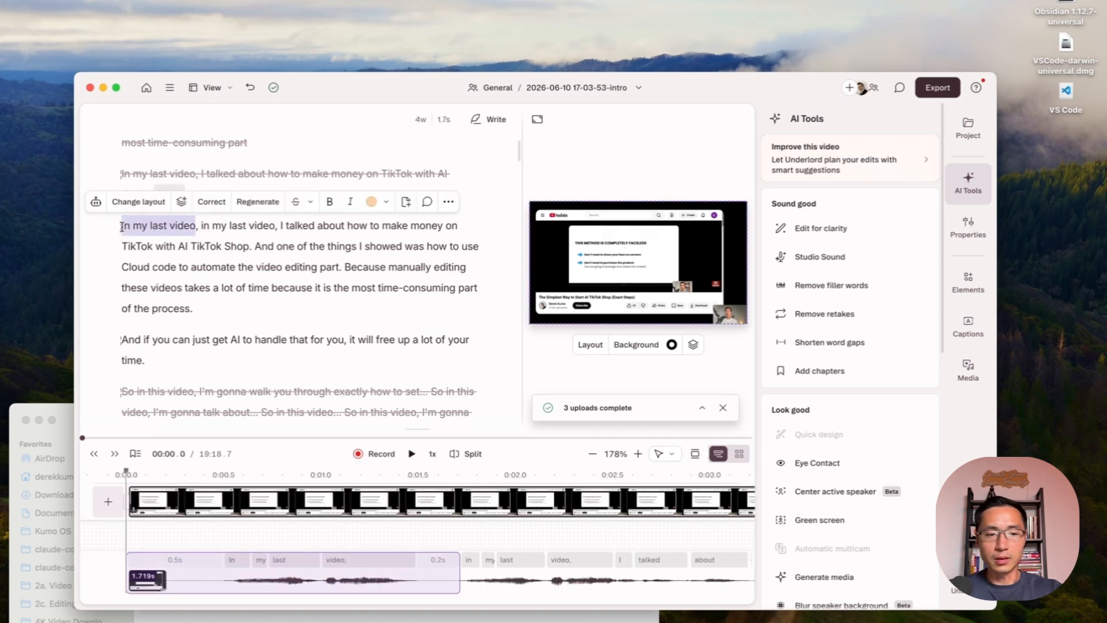
key("BackSpace")
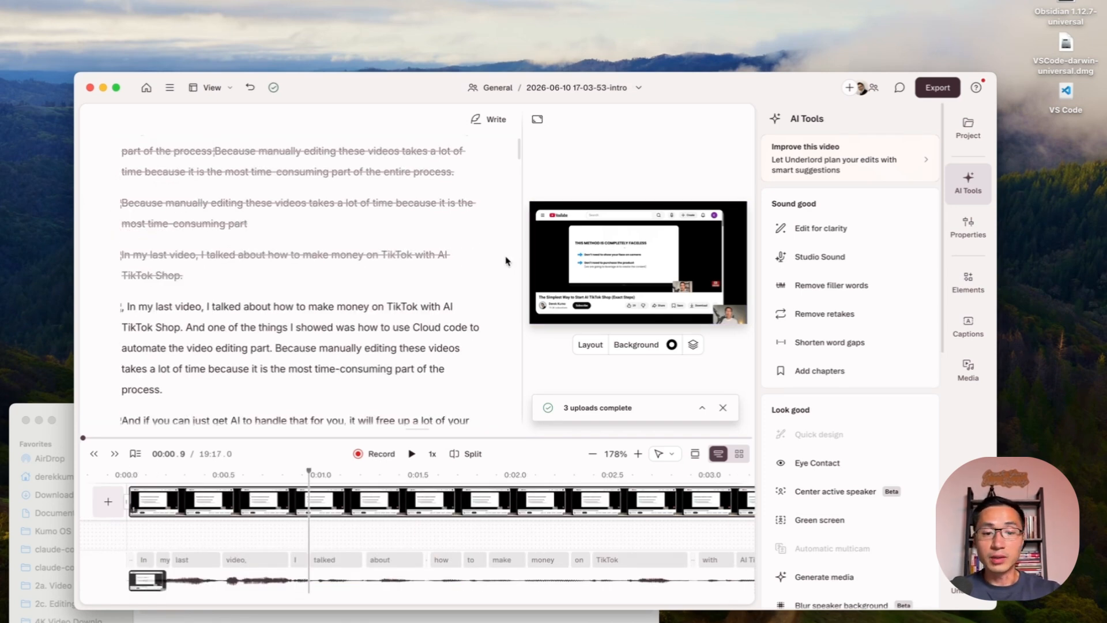
- Check the remaining intro takes and play parts of "So in this video, I'm gonna walk you through step-by-step exactly how to set the system up"
scroll(506, 262, "down", 3)
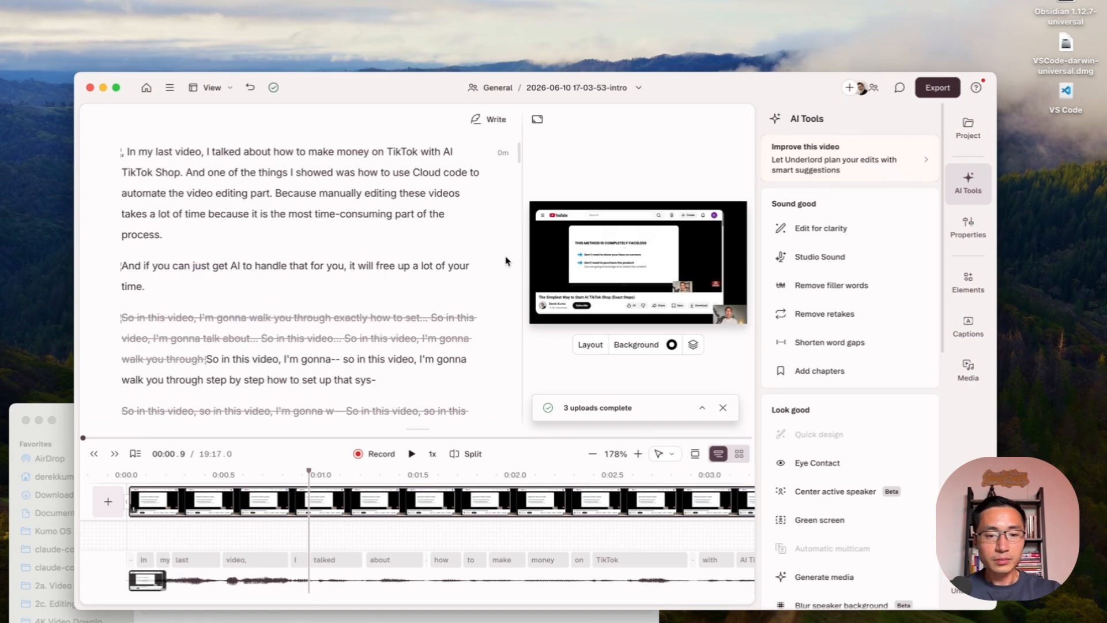
scroll(506, 261, "down", 15)
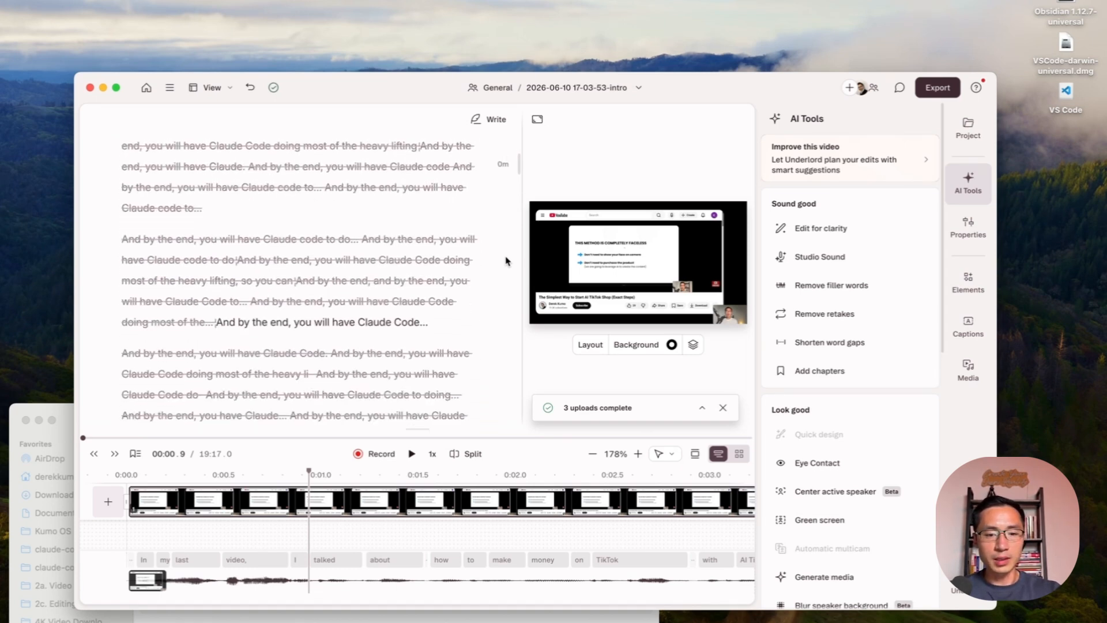
scroll(304, 311, "up", 5)
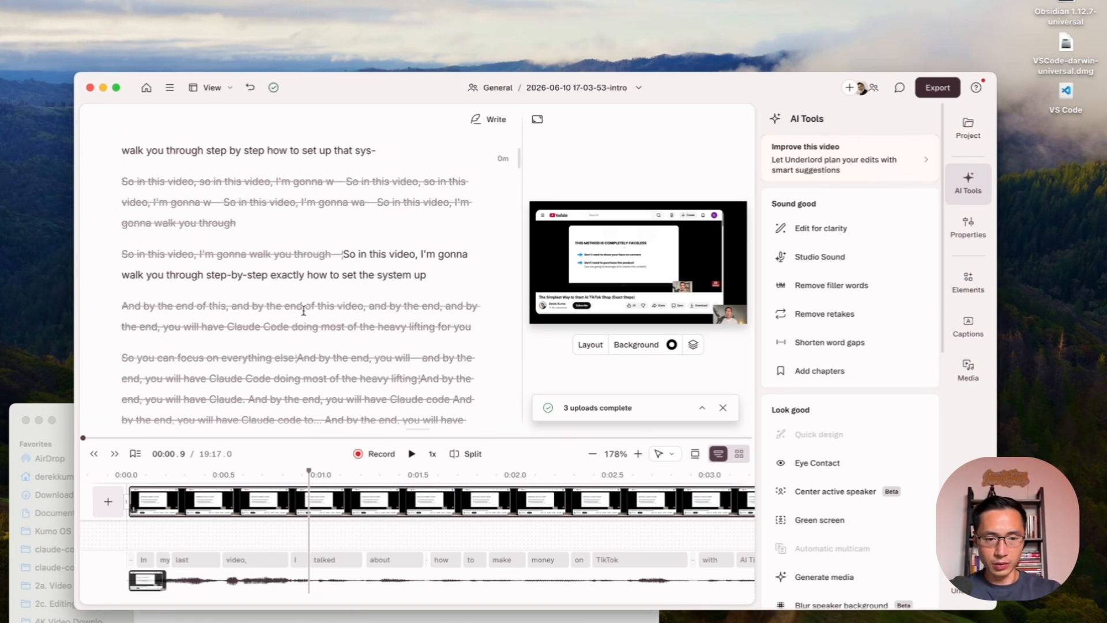
left_click(388, 276)
key("space")
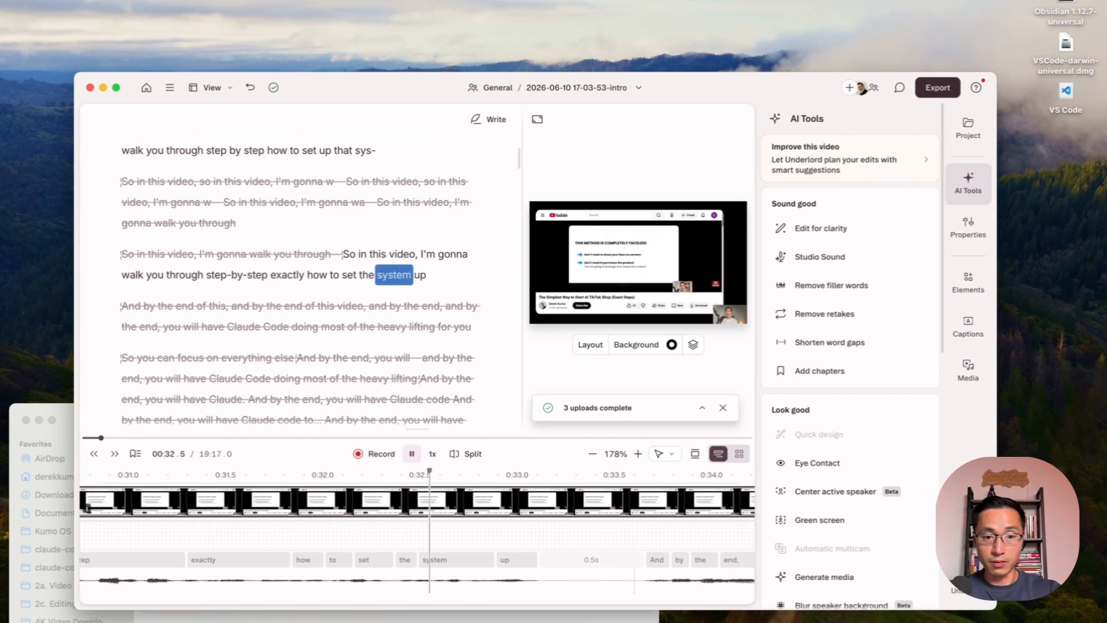
key("space")
scroll(388, 275, "down", 1)
left_click(341, 202)
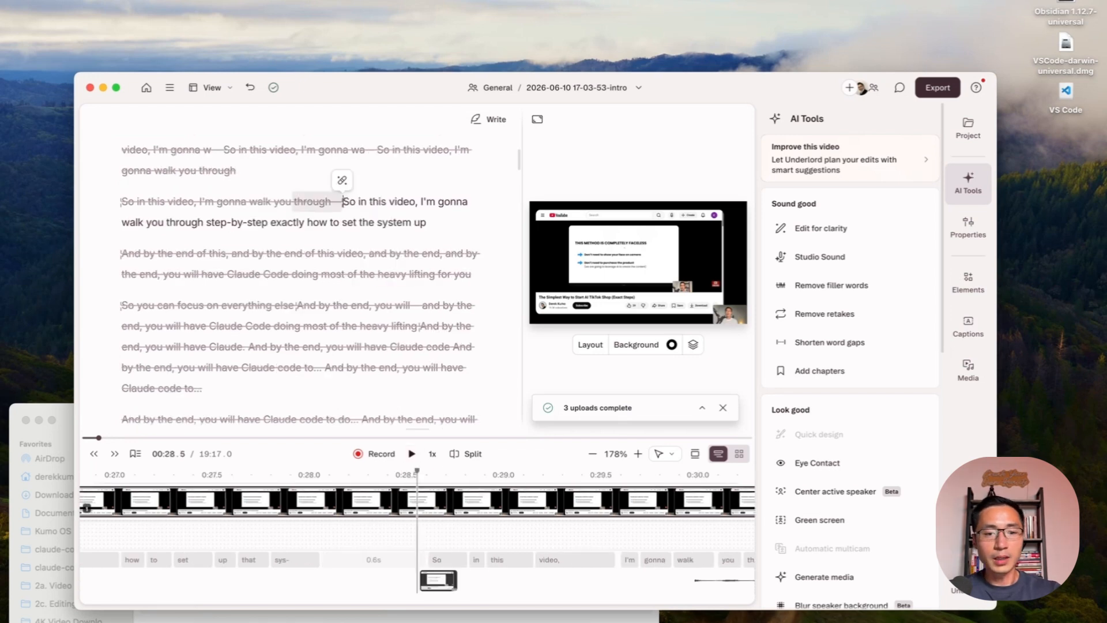
key("space")
key("space")
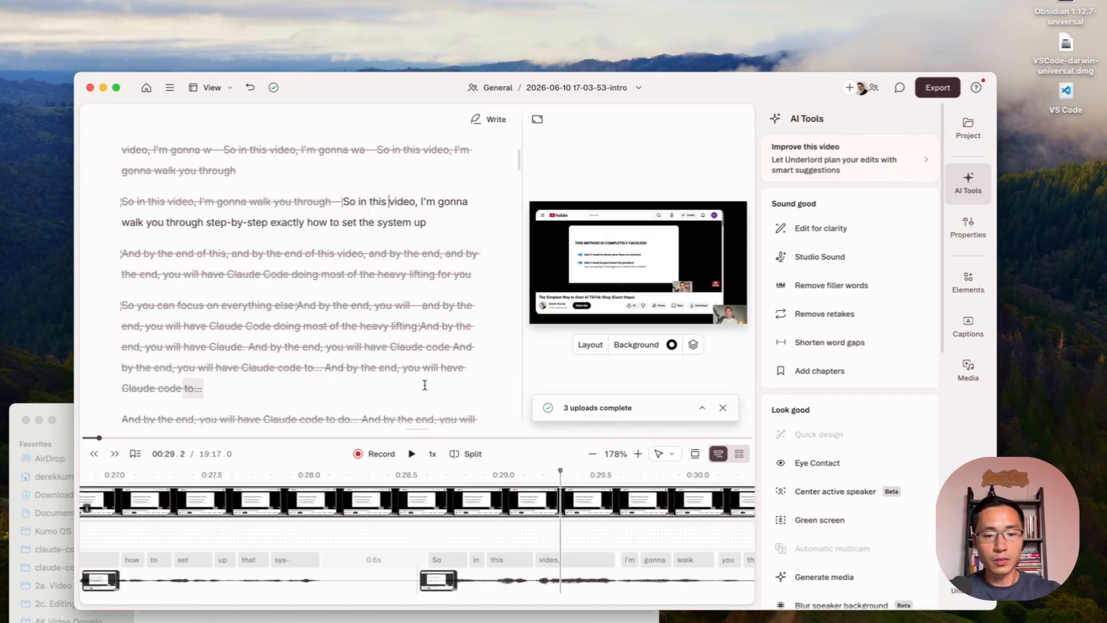
- Set the playback speed to 1.5x and play the kept "So in this video" sentence from the word "video"
left_click(432, 454)
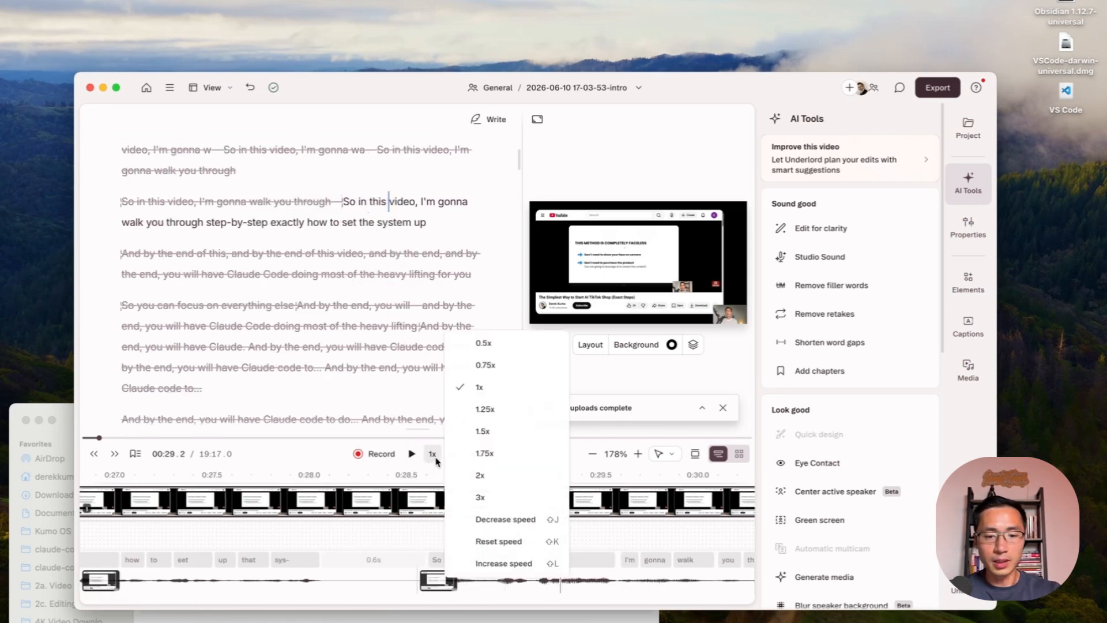
left_click(512, 433)
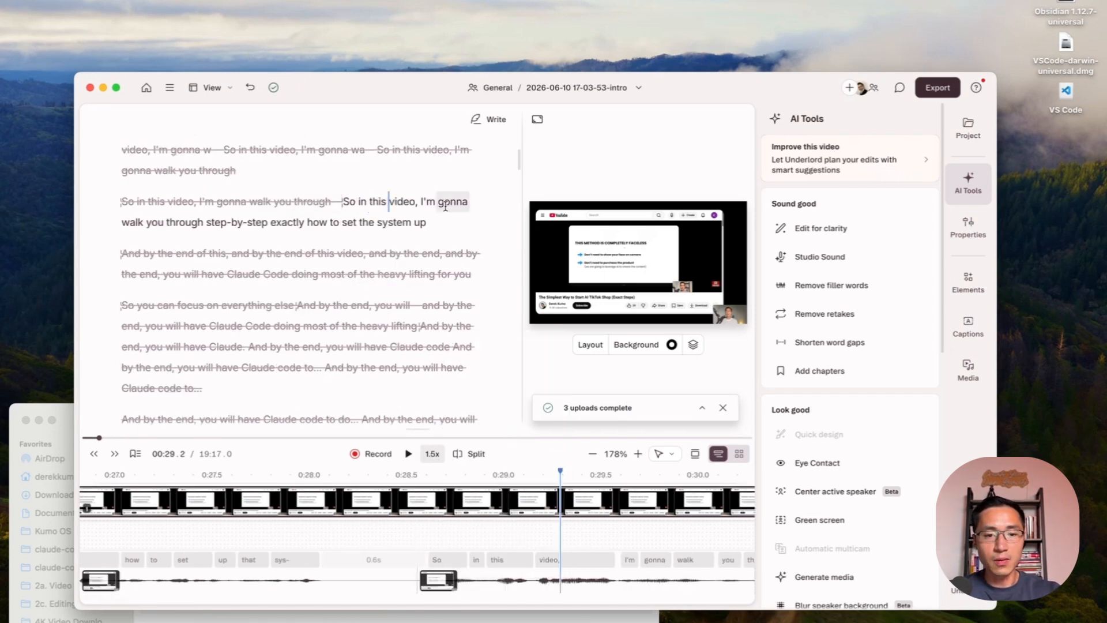
left_click(402, 201)
key("space")
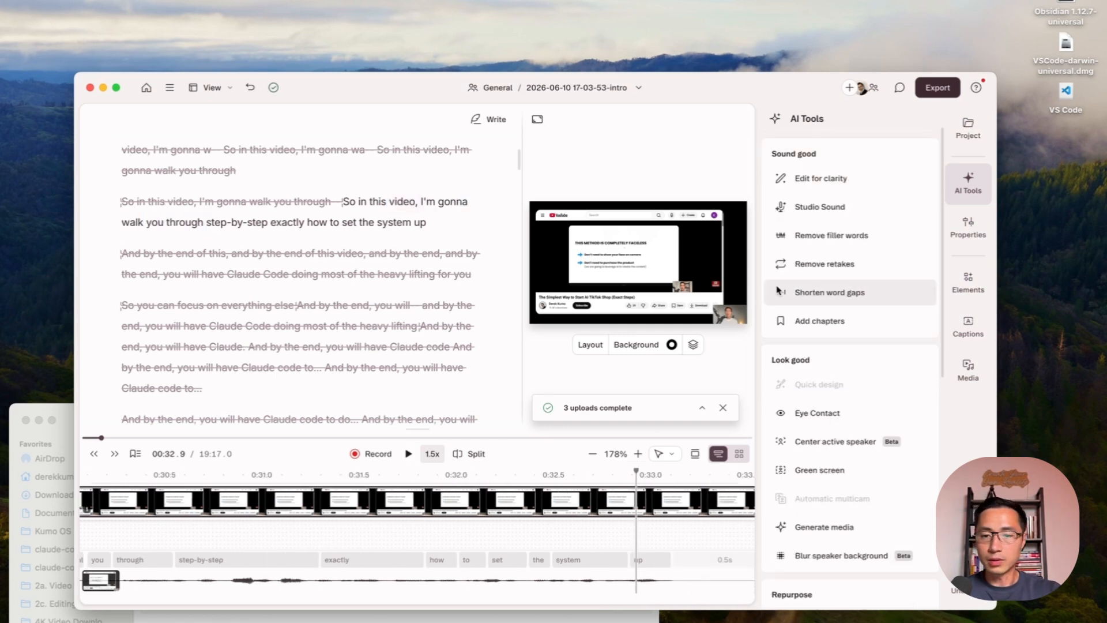
- Examine the AI tools for appearance, including Eye Contact and Green screen, and the image and video options of Generate media
scroll(787, 299, "down", 1)
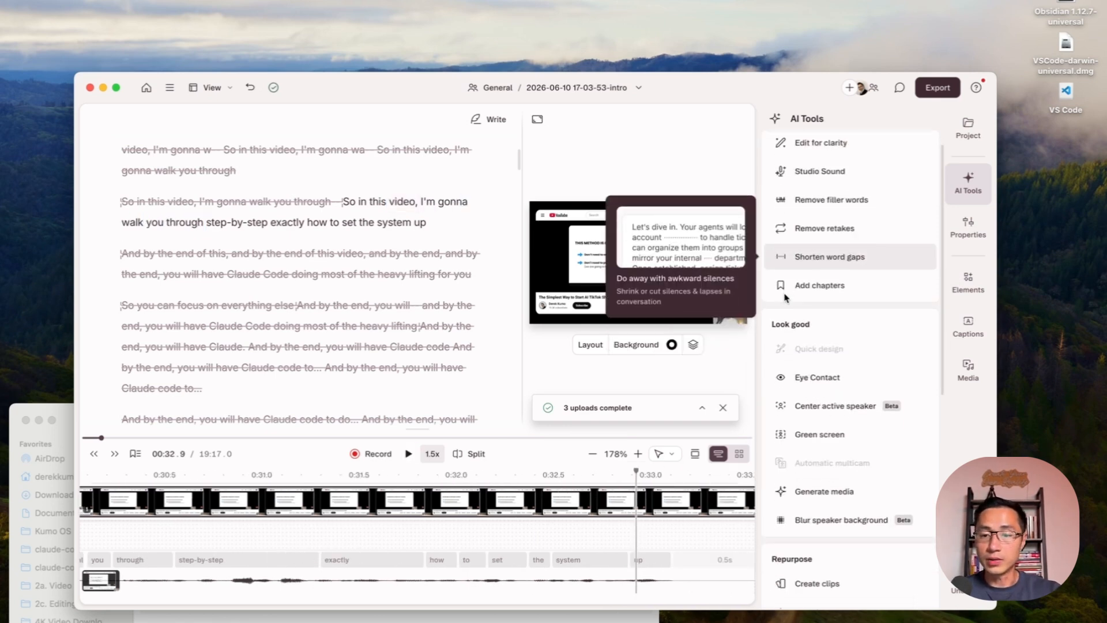
mouse_move(844, 381)
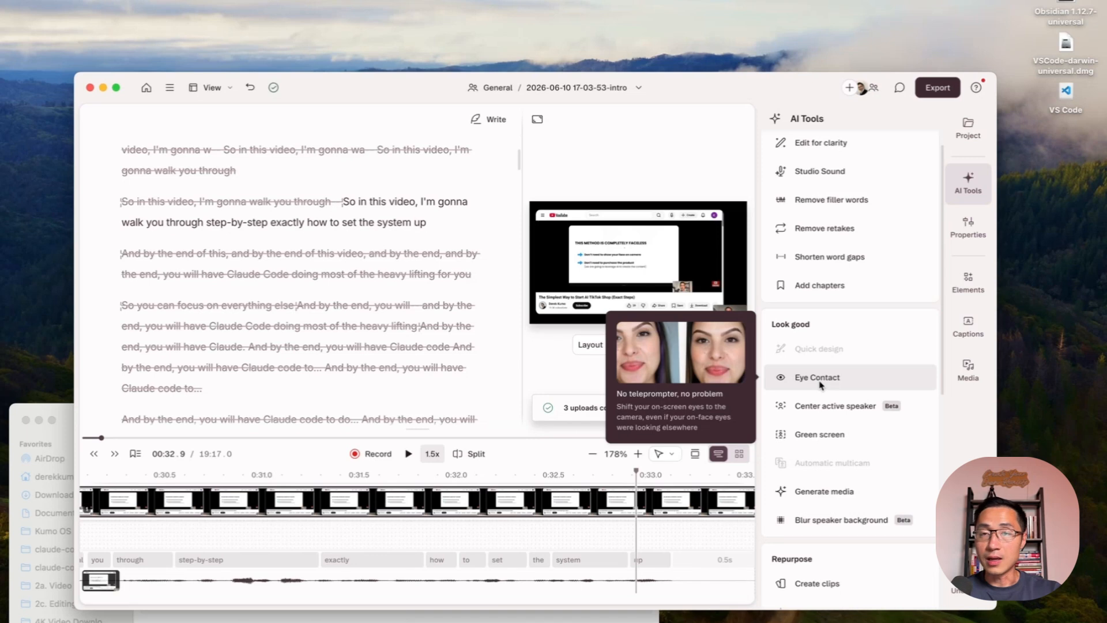
mouse_move(846, 436)
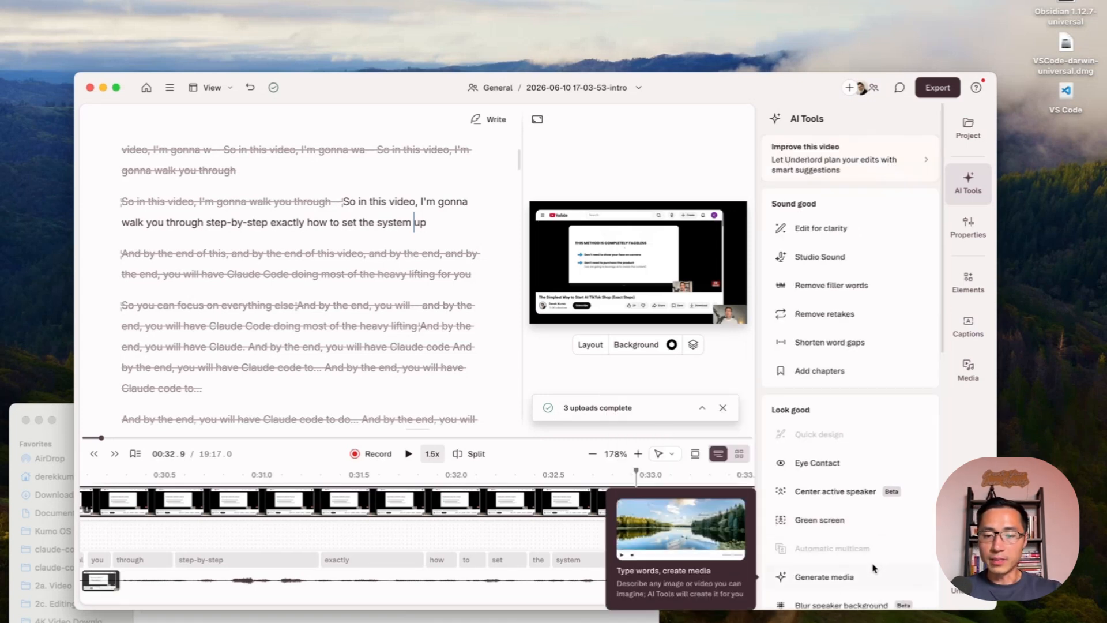
left_click(871, 574)
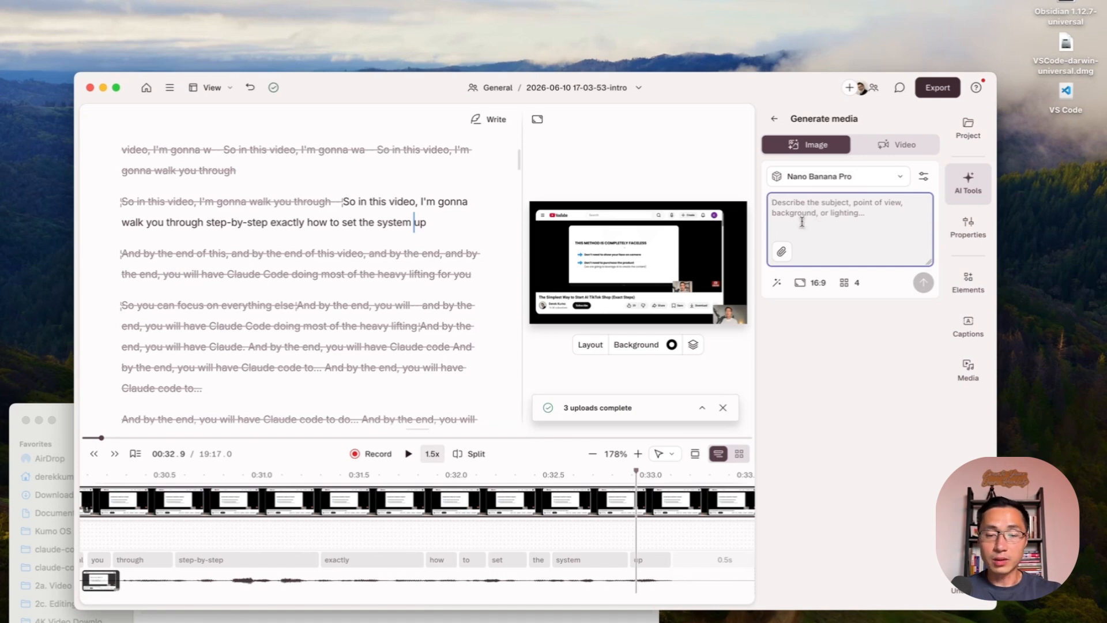
left_click(896, 144)
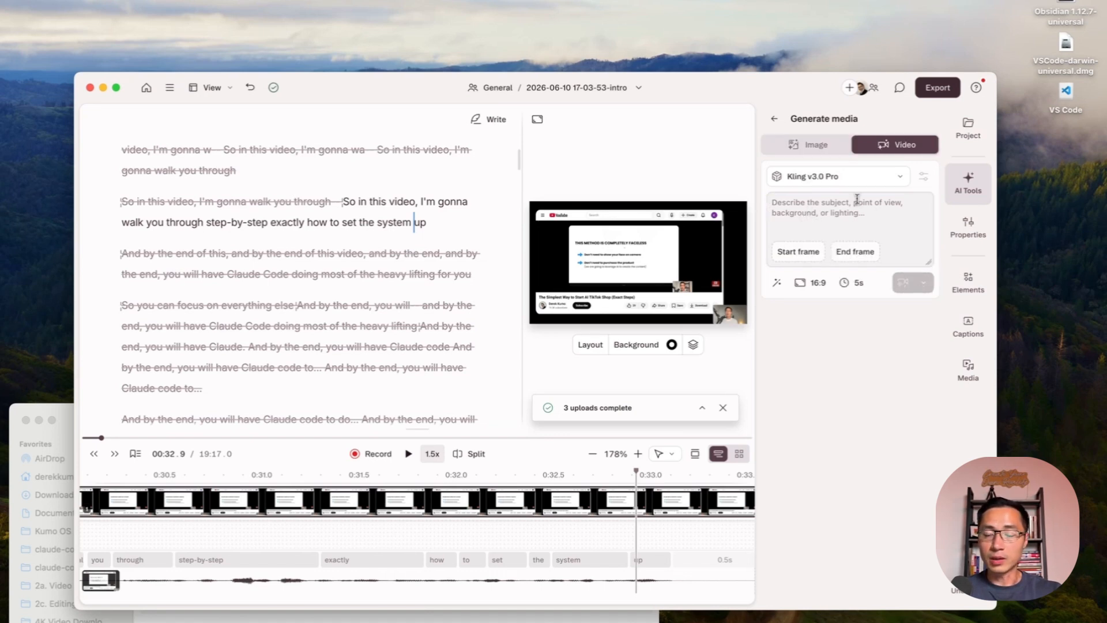
left_click(775, 119)
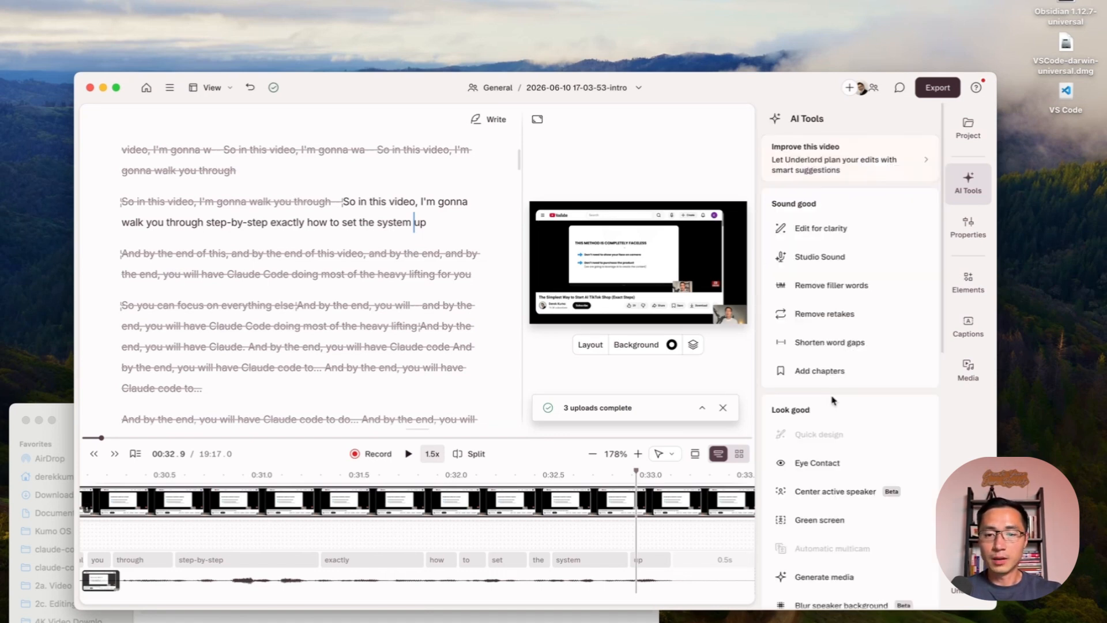
- Apply Studio Sound to the script audio and return to the list of AI tools
left_click(840, 267)
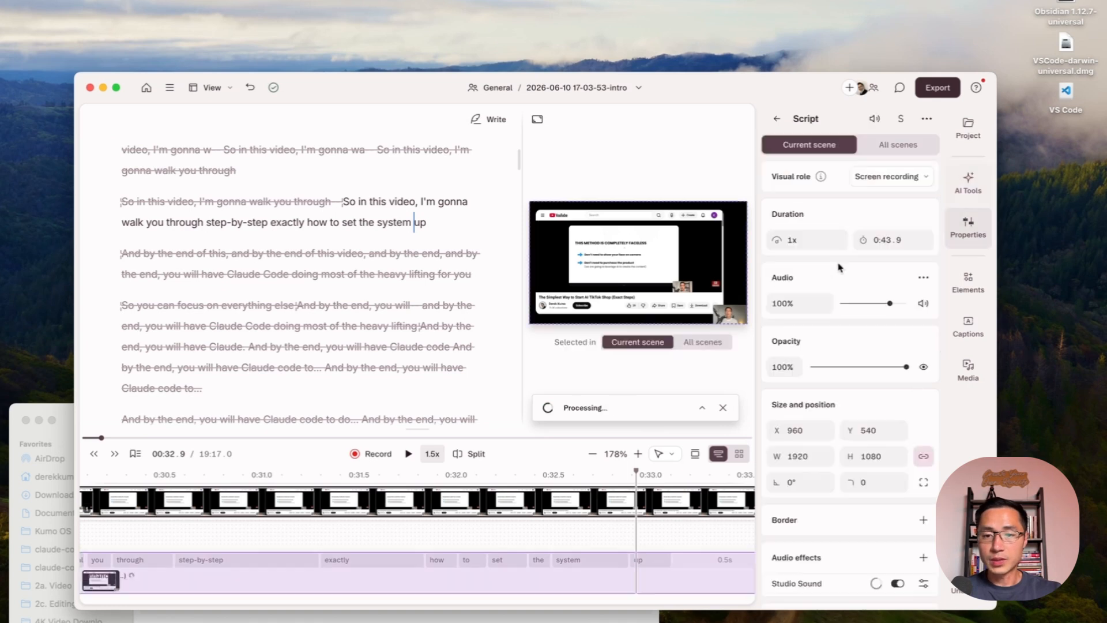
left_click(777, 120)
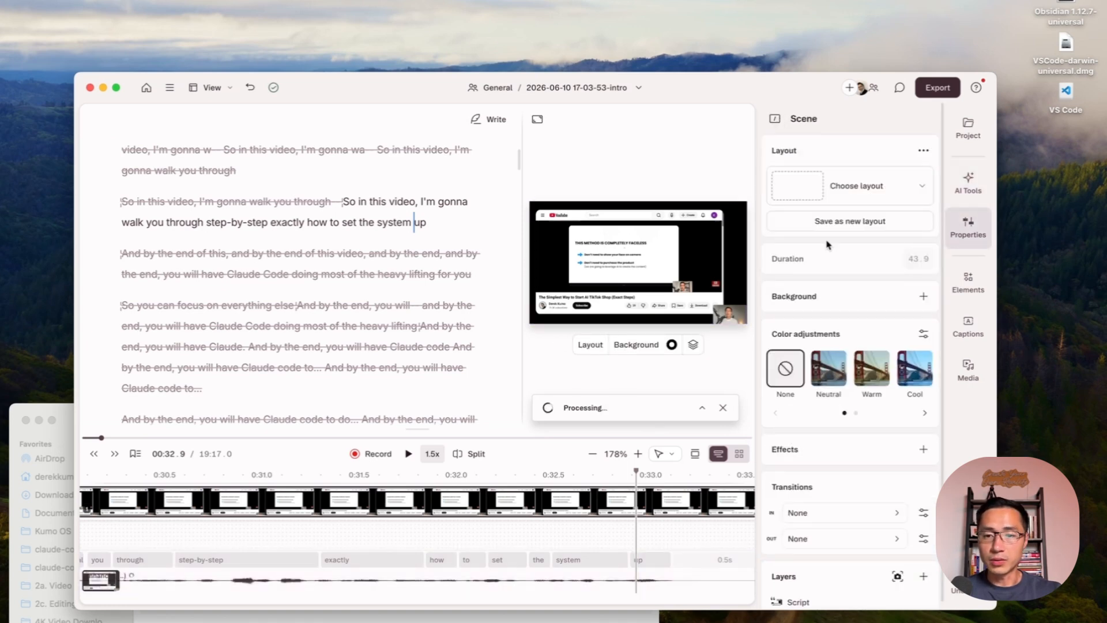
left_click(772, 119)
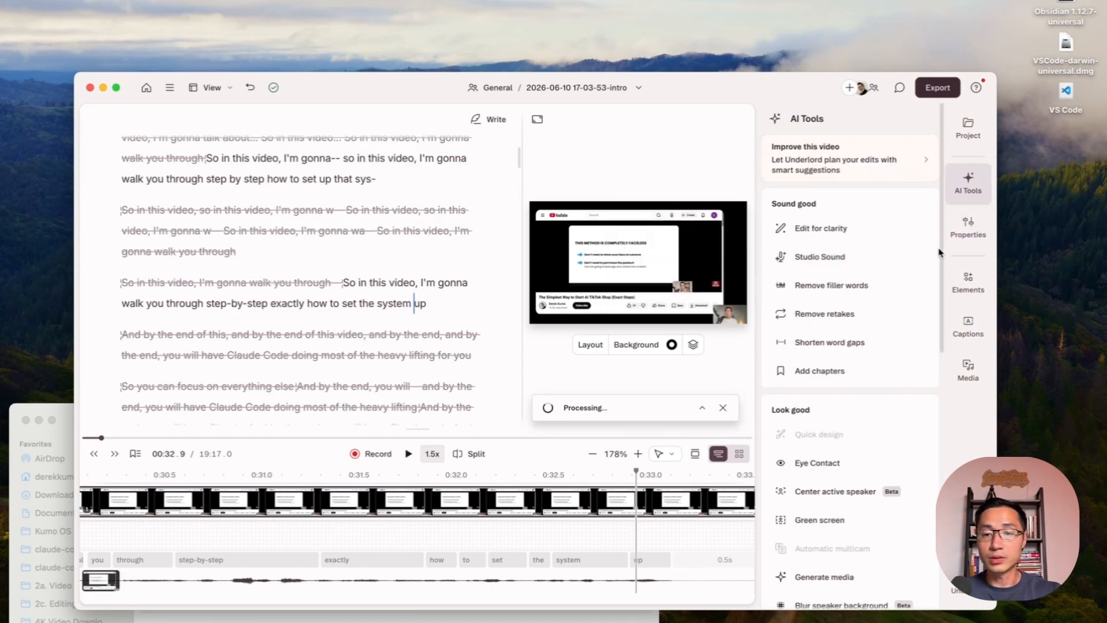
- Insert a scene break in the script after the sentence ending "most time-consuming part of the process."
left_click(969, 345)
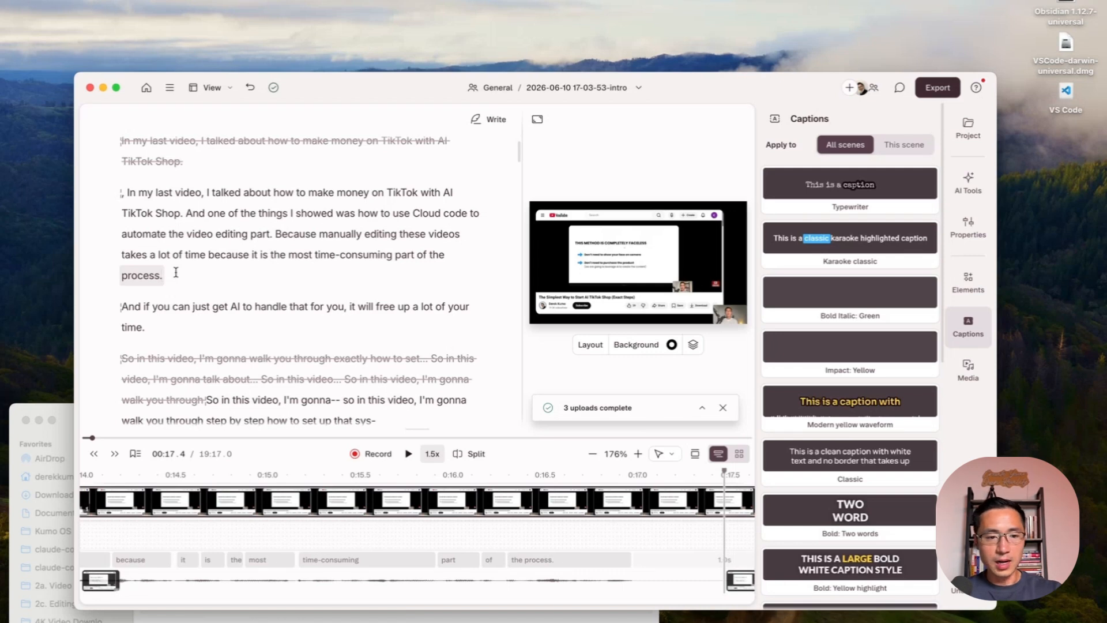
key("/")
left_click(149, 276)
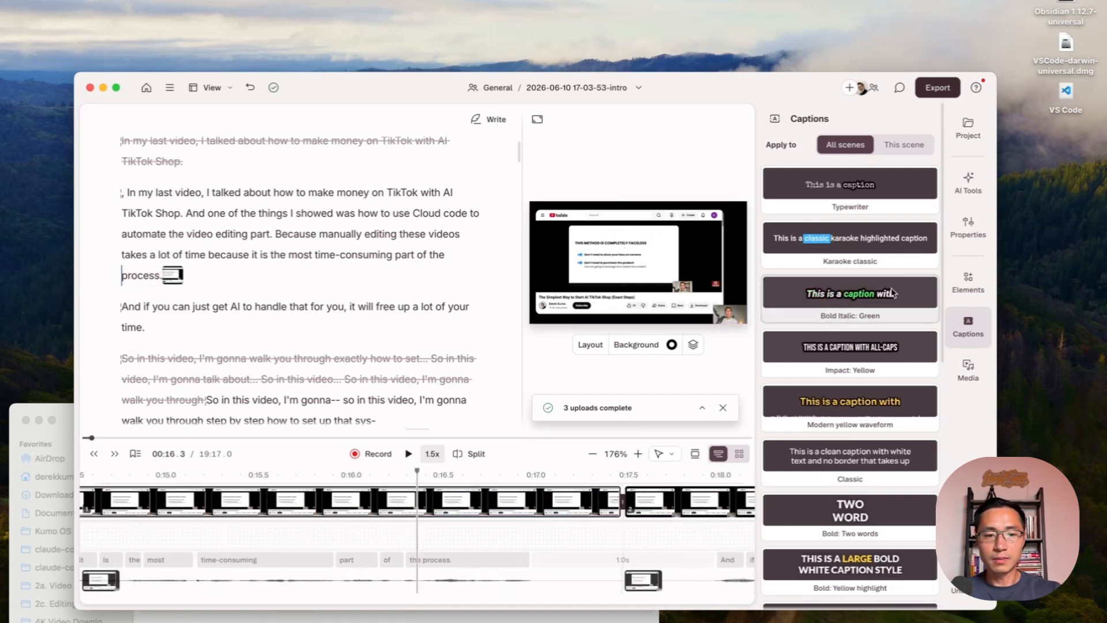
- Add captions in the Bold Italic: Green style with All scenes as the target and preview them by playing from the start
left_click(878, 306)
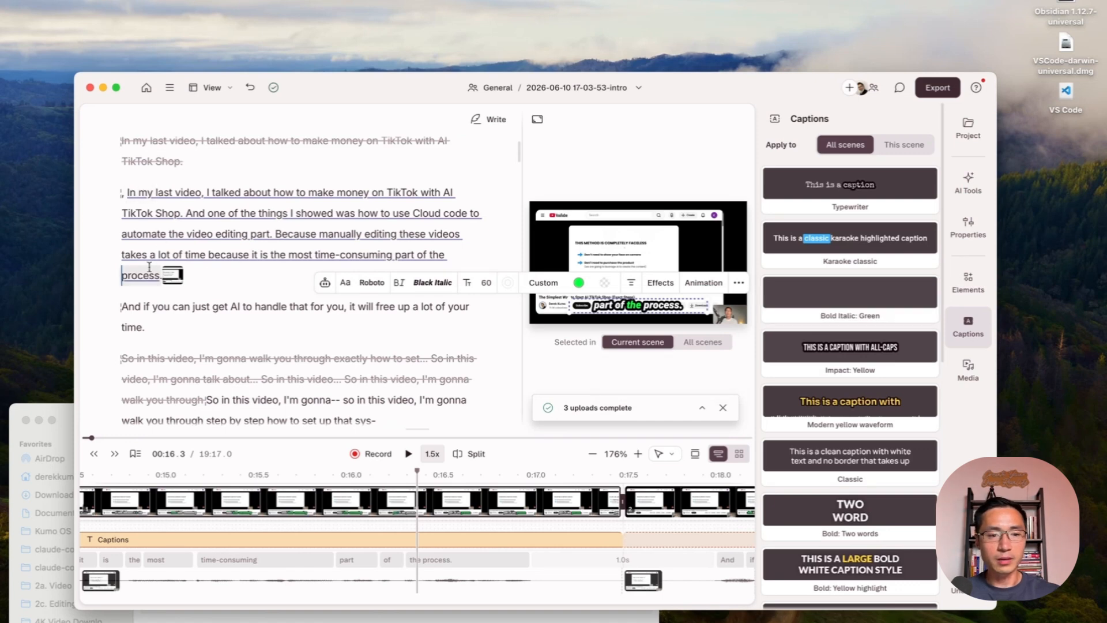
left_click(163, 238)
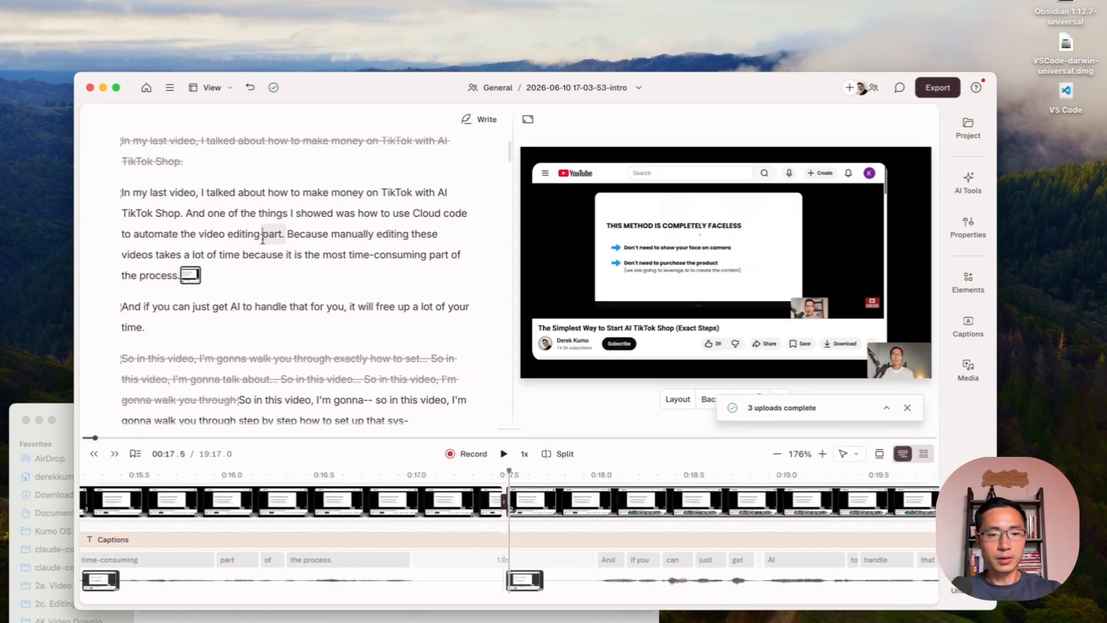
left_click(123, 193)
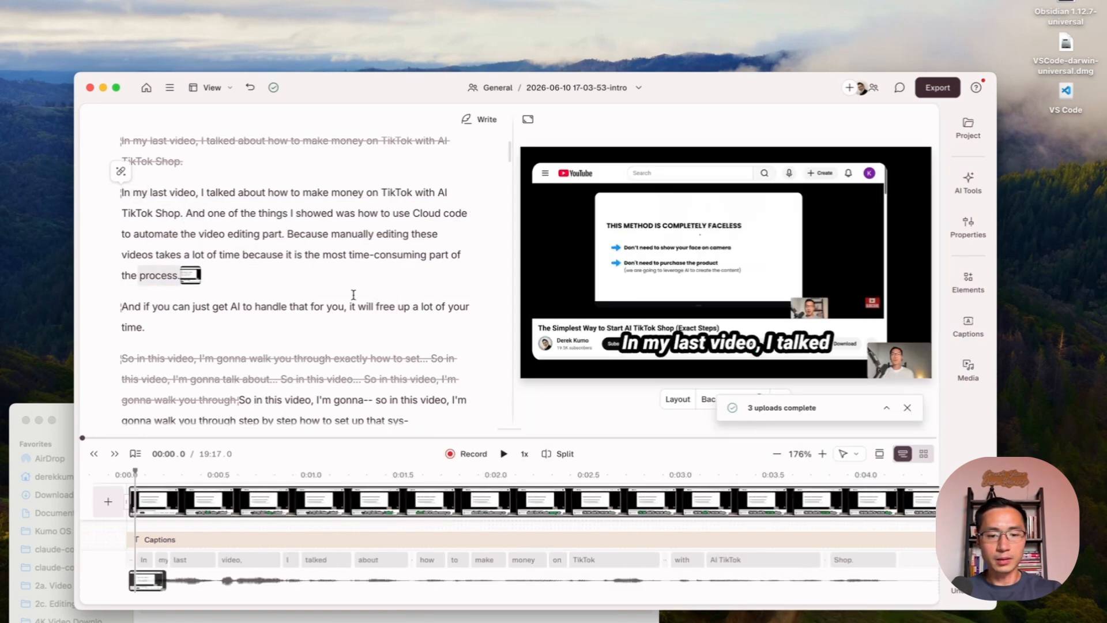
left_click(504, 454)
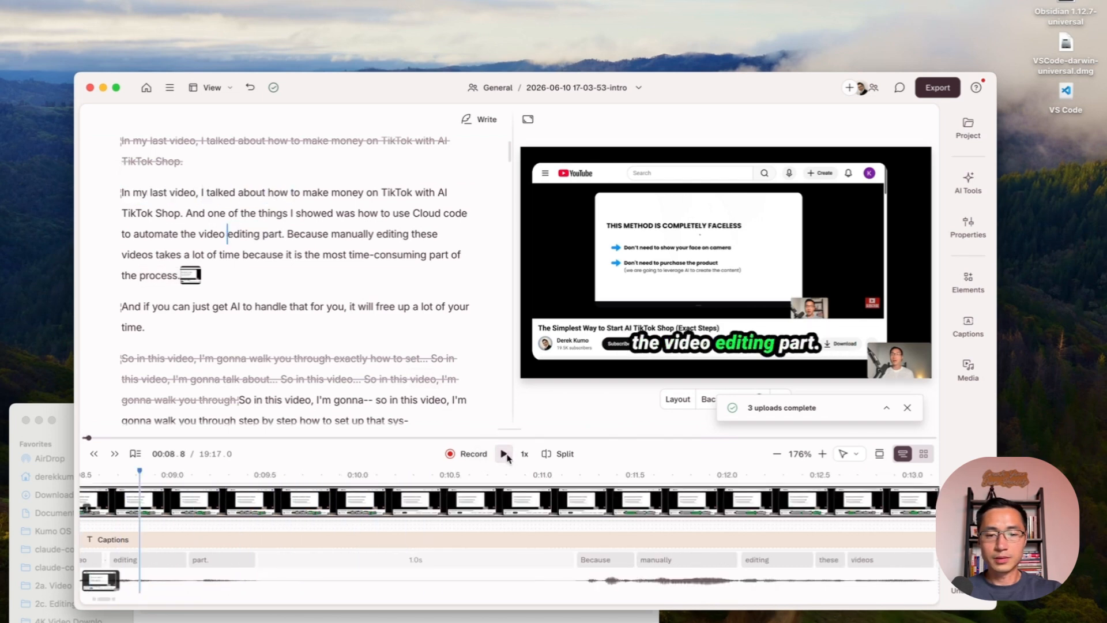
left_click(509, 456)
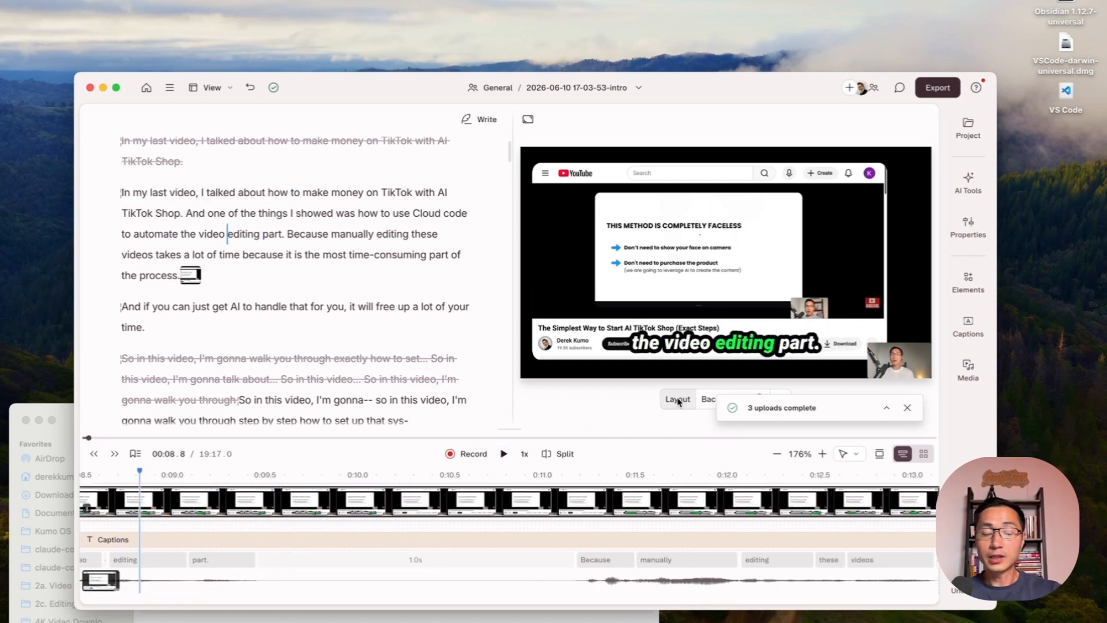
- Search the stock media for "person typing on computer" and browse all the matching videos
left_click(968, 226)
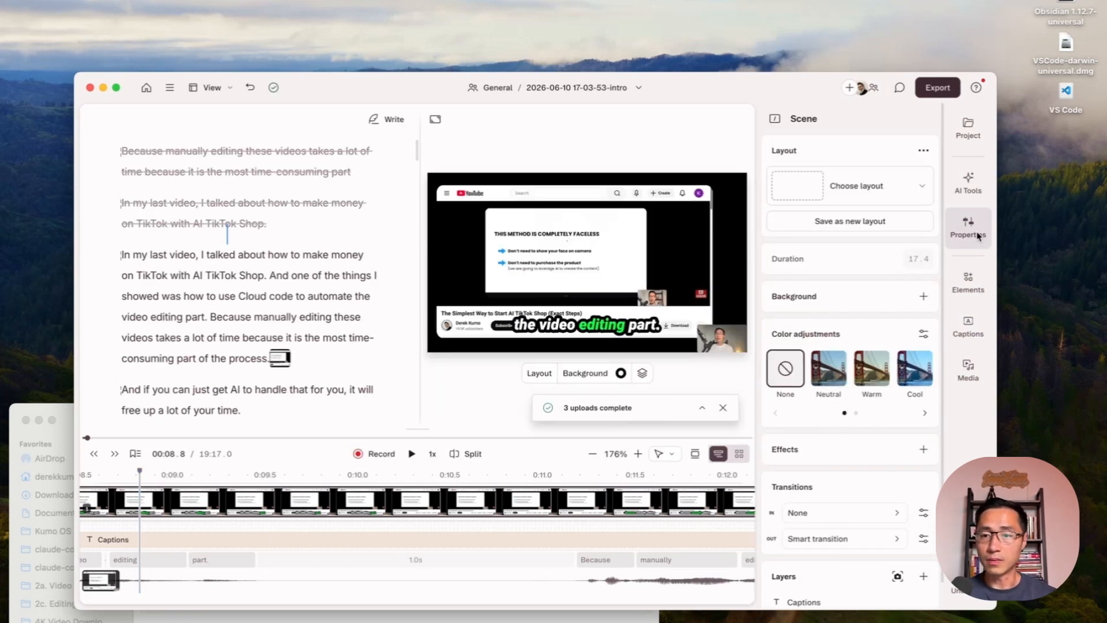
left_click(968, 371)
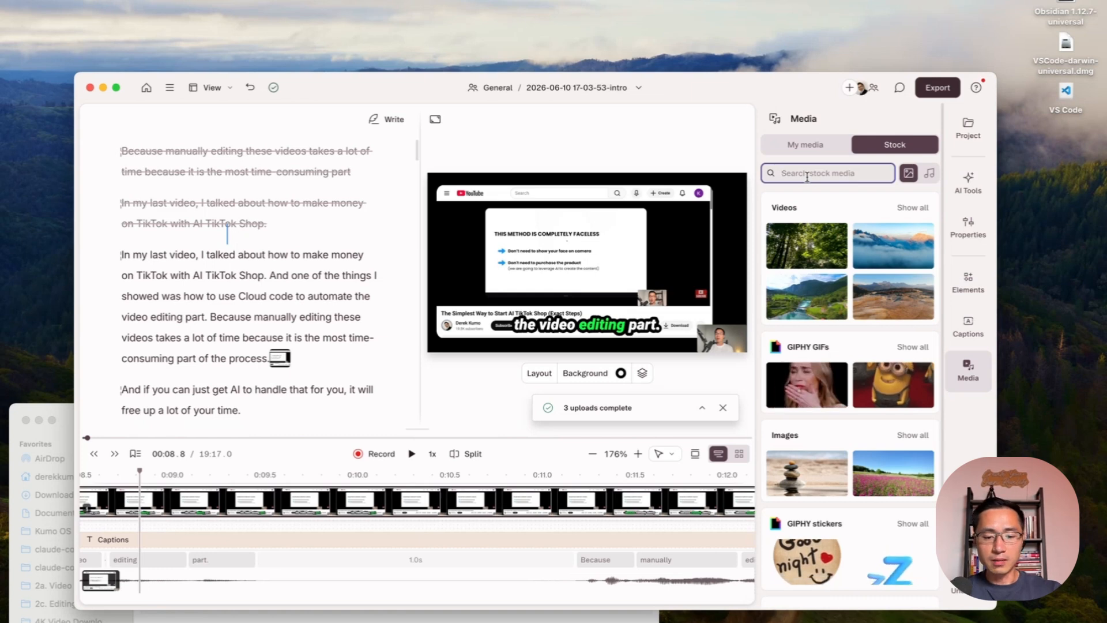
type("person rt")
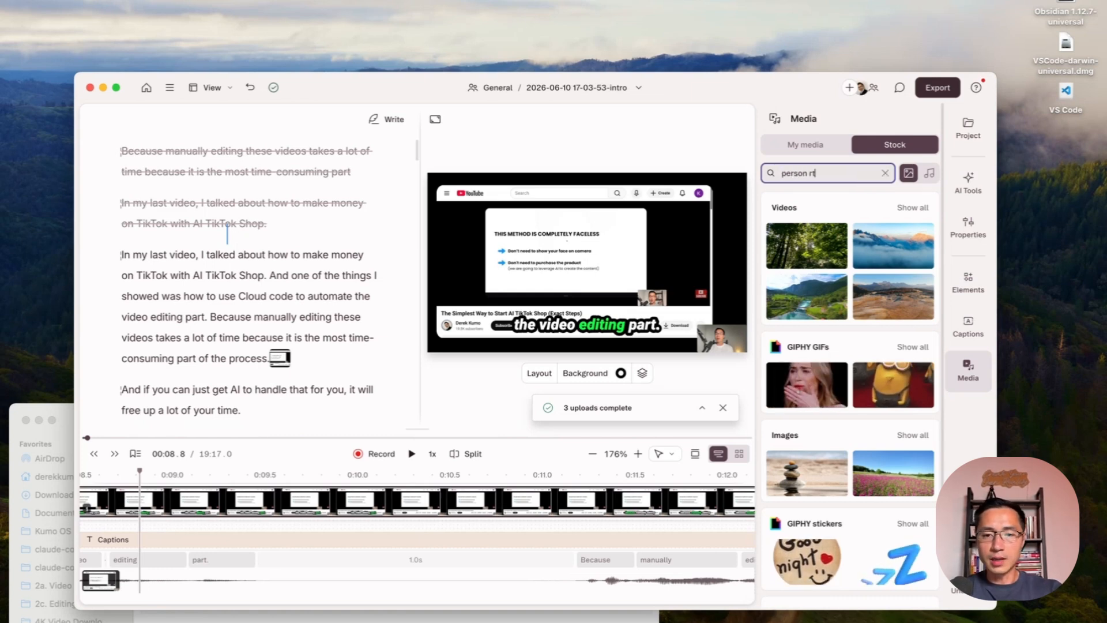
key("BackSpace")
key("BackSpace")
type("typing on computer")
left_click(913, 208)
scroll(937, 231, "down", 2)
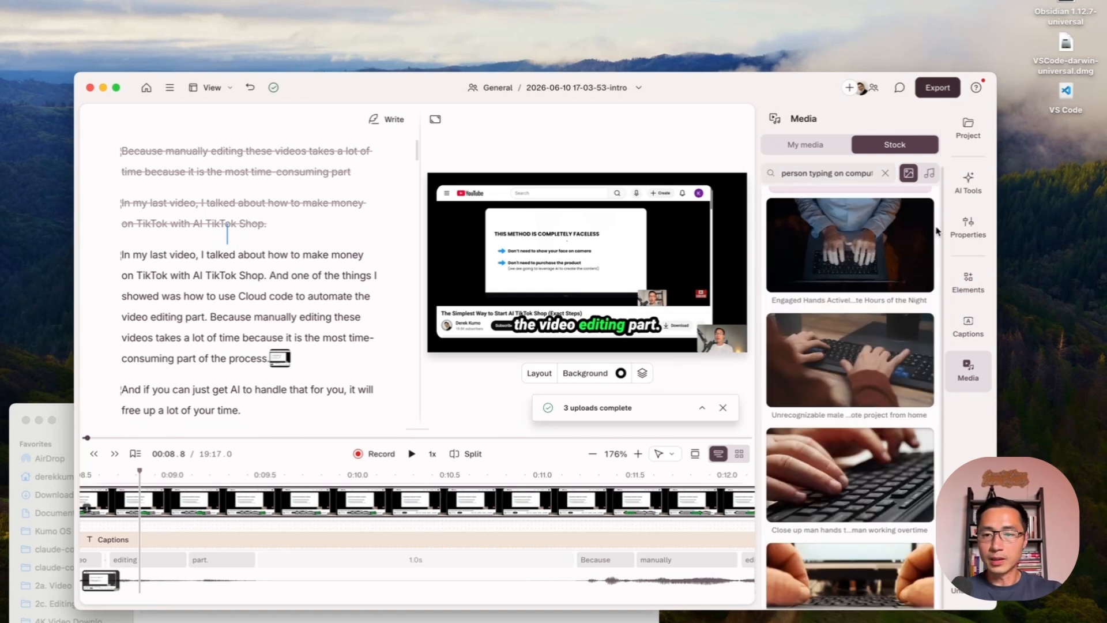
scroll(934, 243, "down", 1)
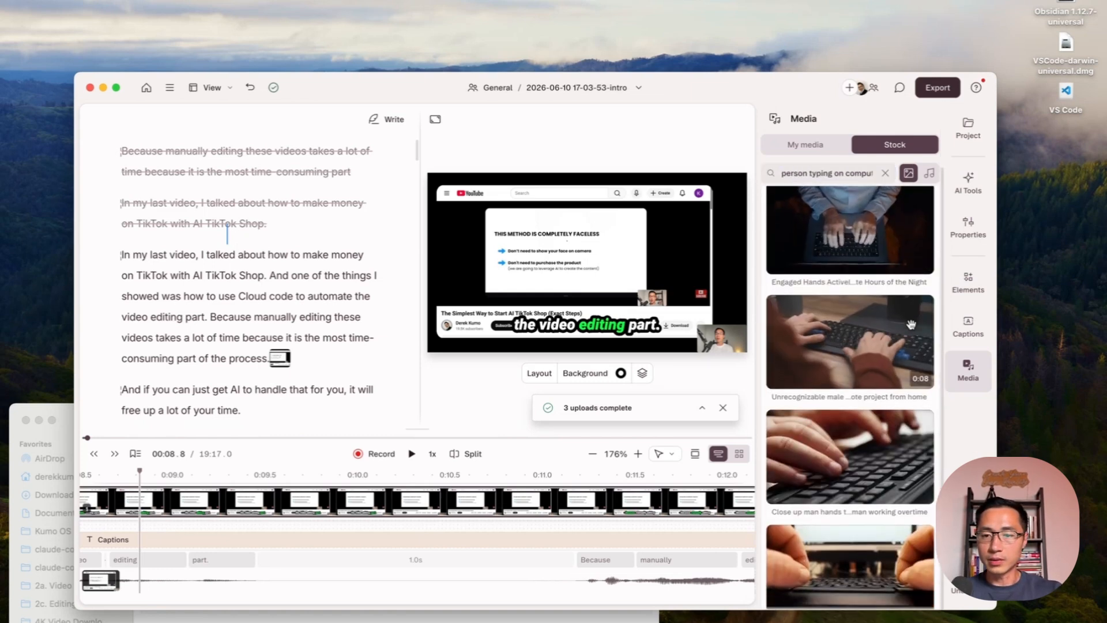
scroll(899, 374, "down", 3)
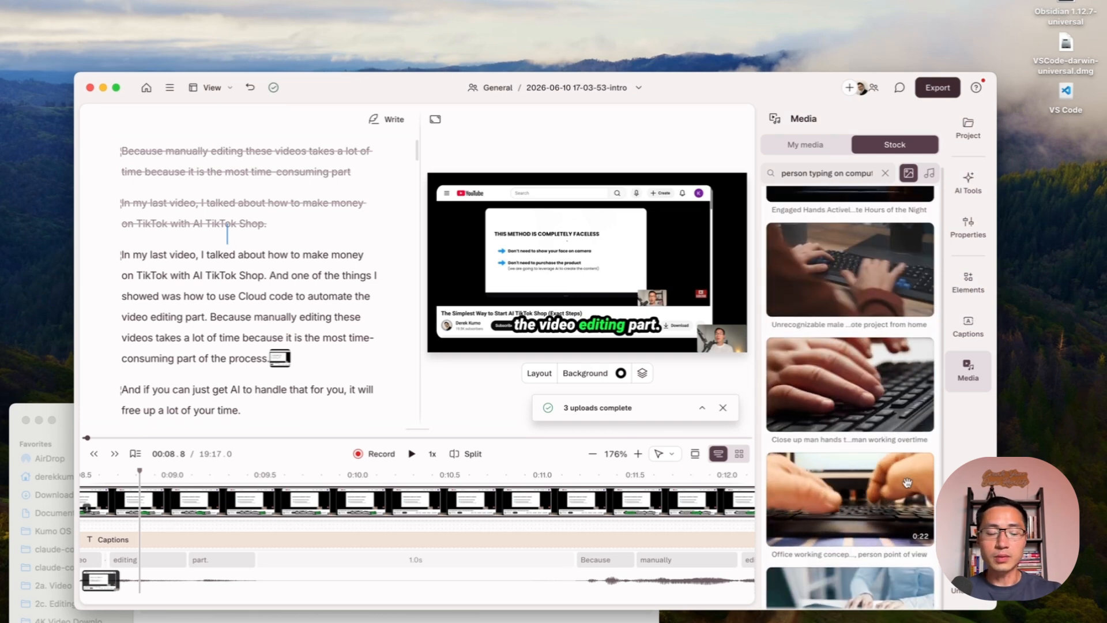
scroll(908, 483, "down", 3)
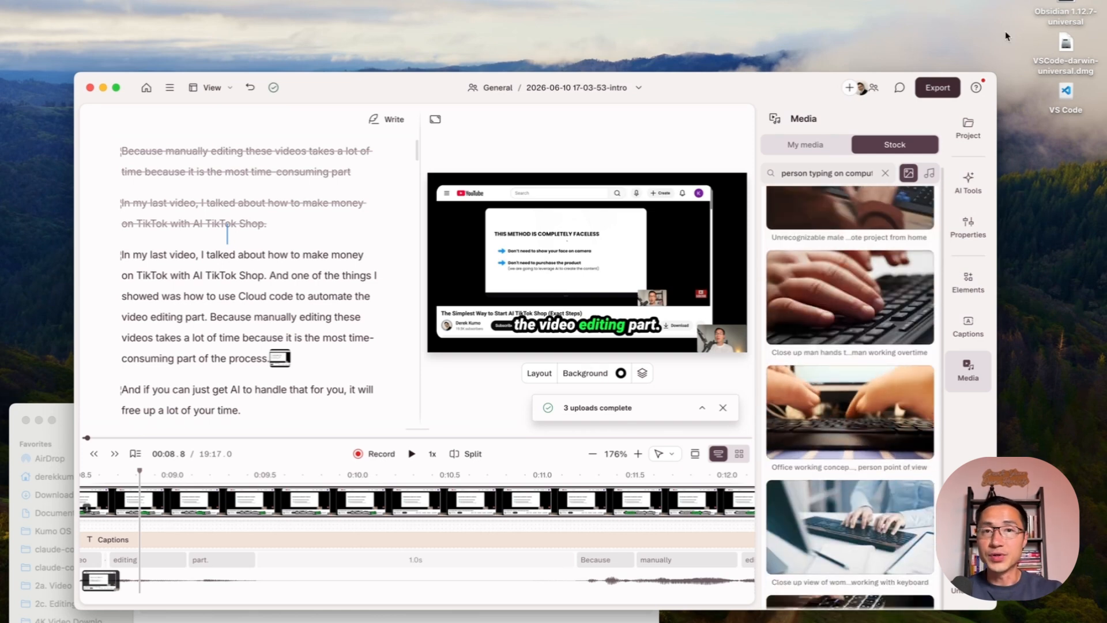